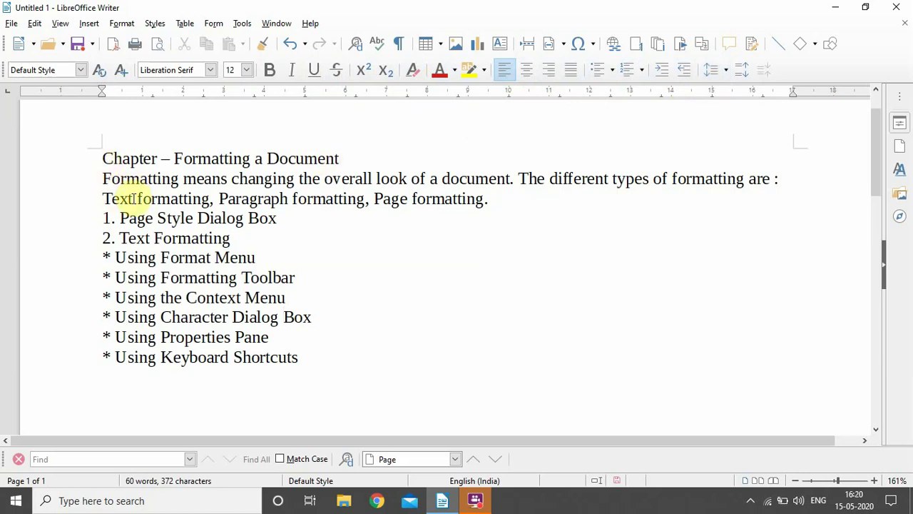
- Start a new paragraph at the sentence "The different types of formatting are :"
left_click(520, 179)
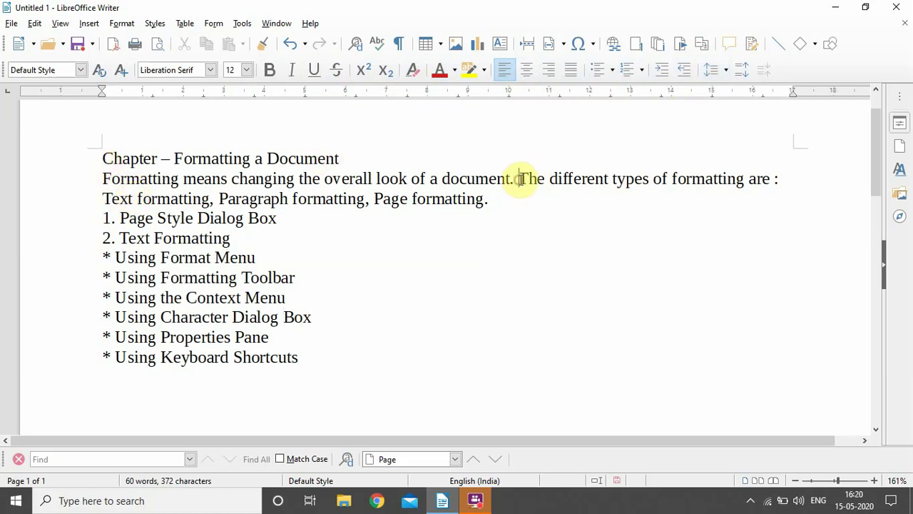
key("Return")
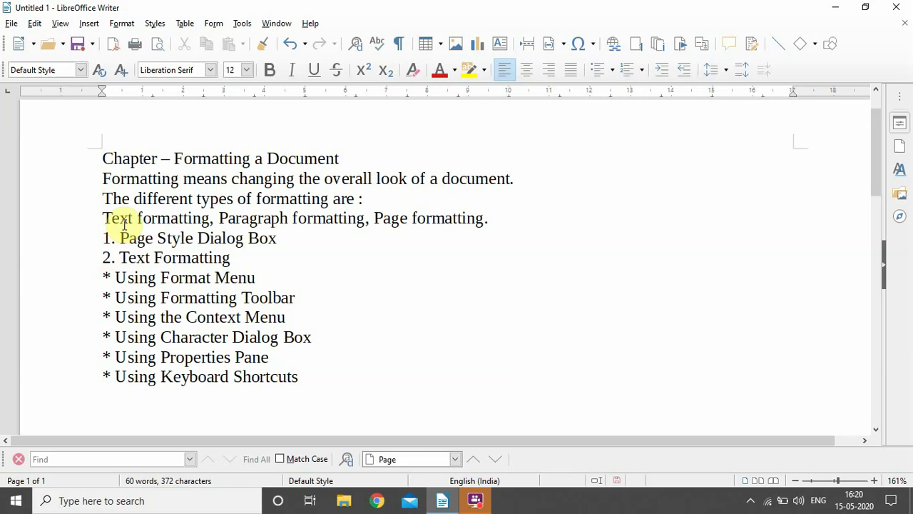
left_click(122, 23)
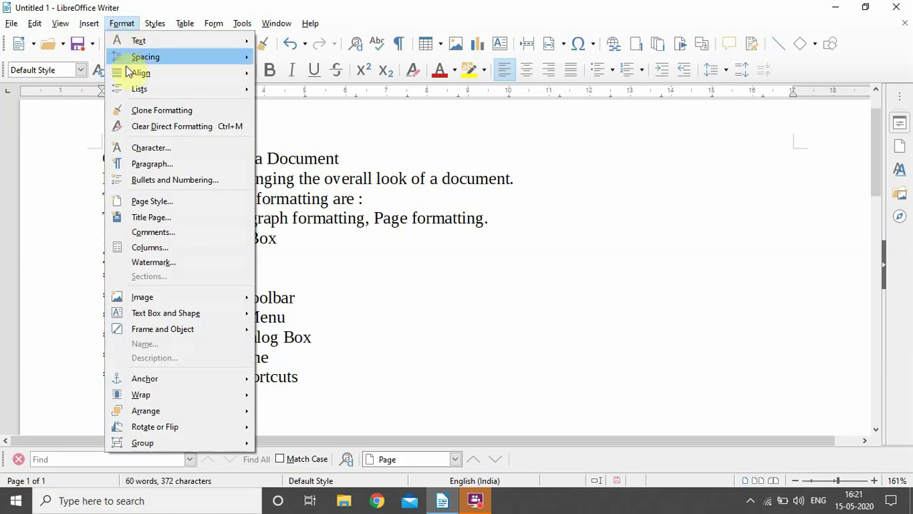
mouse_move(147, 58)
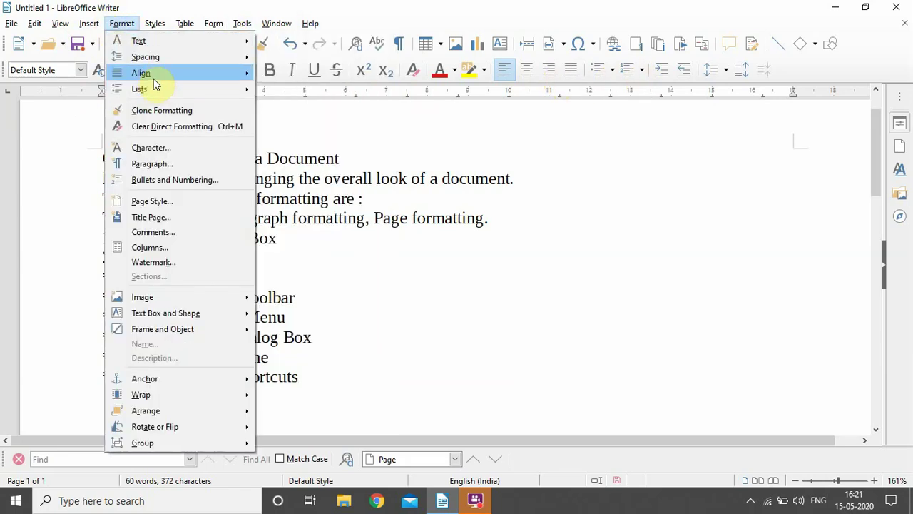
mouse_move(152, 91)
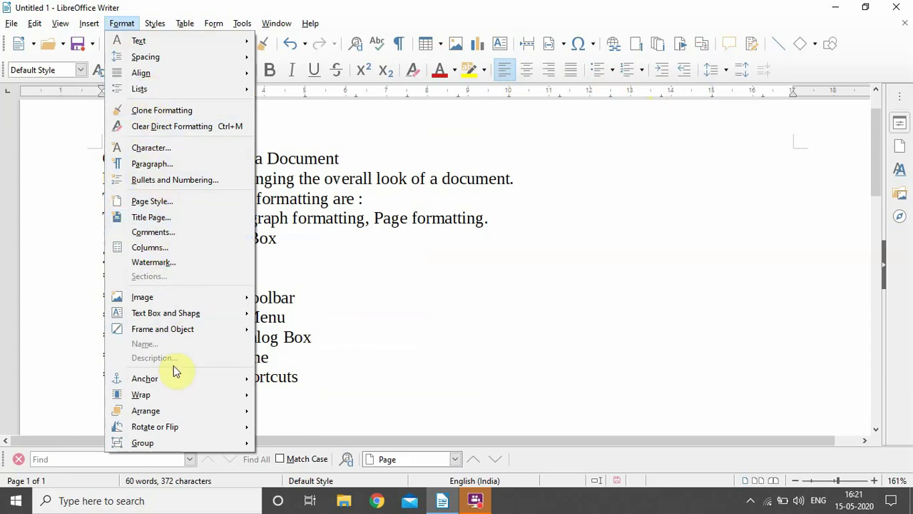
key("Escape")
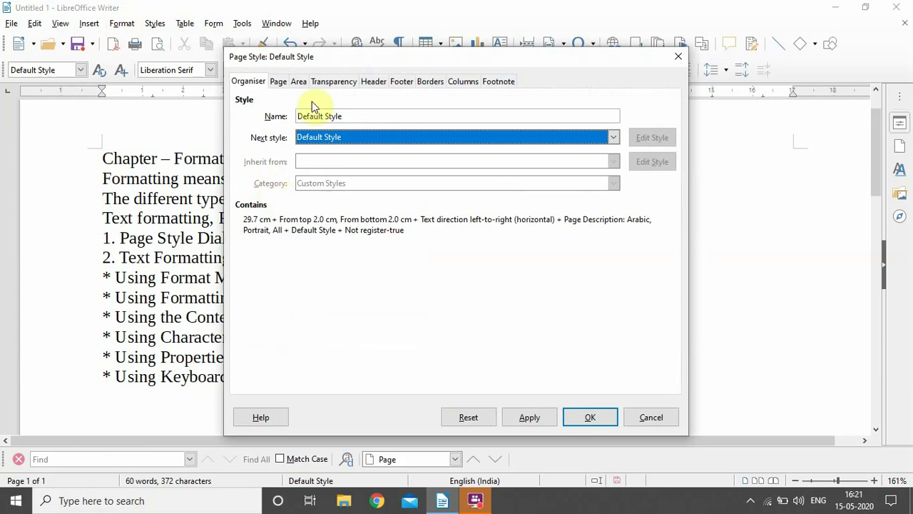
left_click(650, 417)
- Open the page settings of the Default Style page style and view the available paper formats
left_click(122, 24)
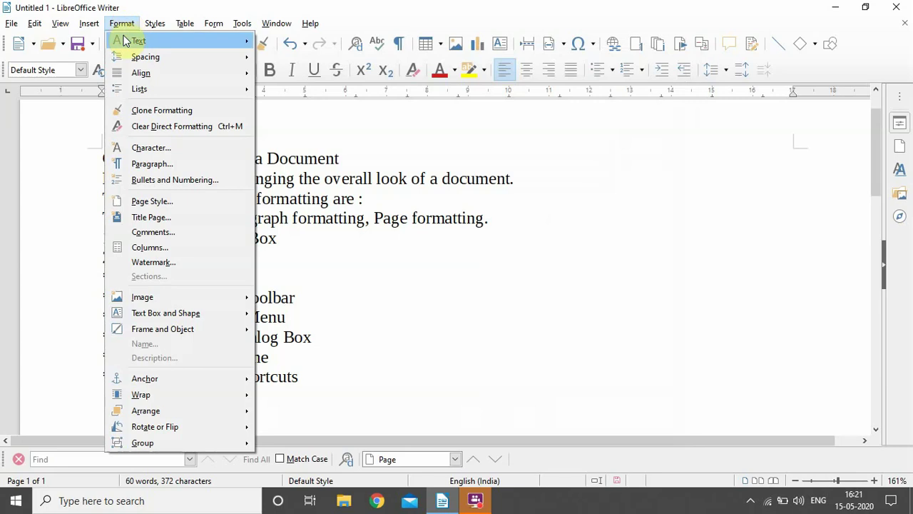
left_click(125, 41)
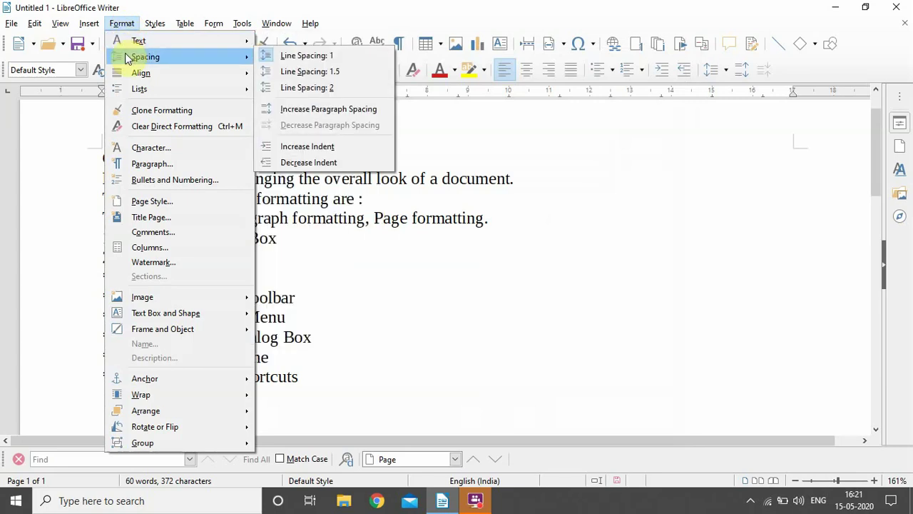
left_click(136, 204)
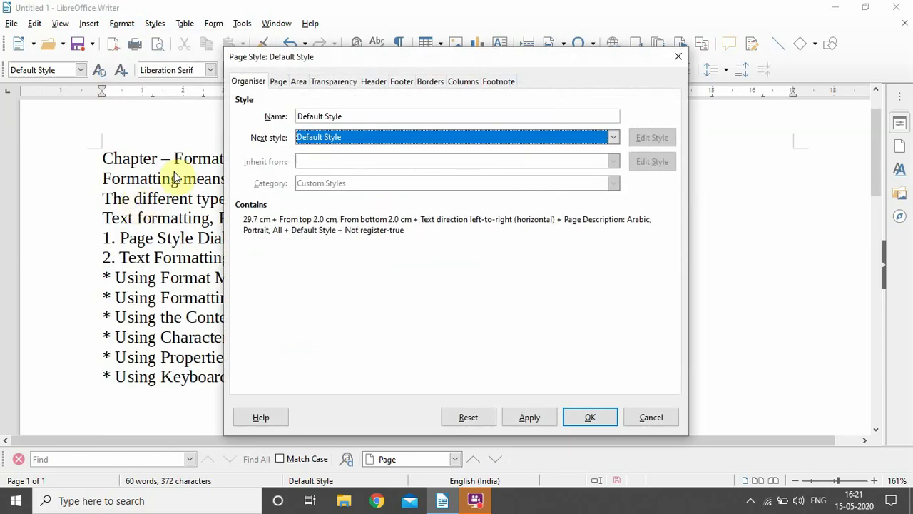
left_click(279, 83)
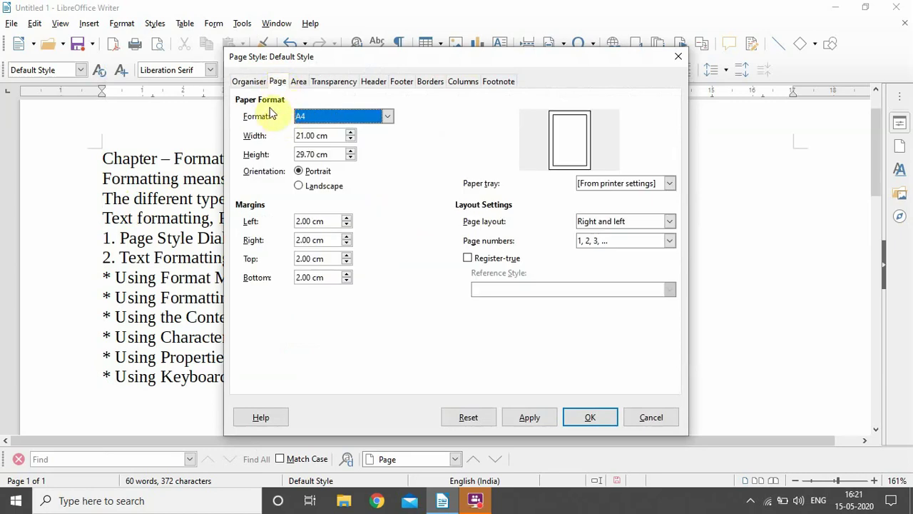
left_click(385, 118)
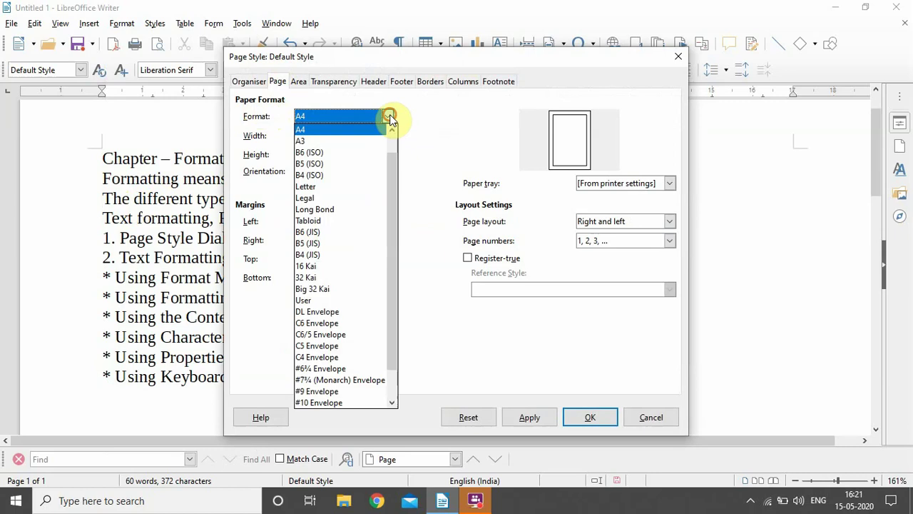
left_click(389, 117)
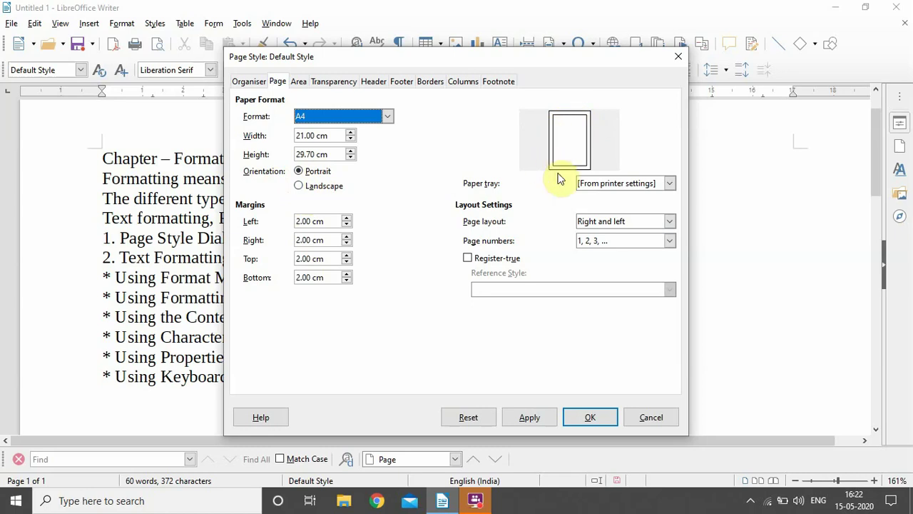
- Preview the page in landscape orientation and switch it back to portrait
left_click(299, 186)
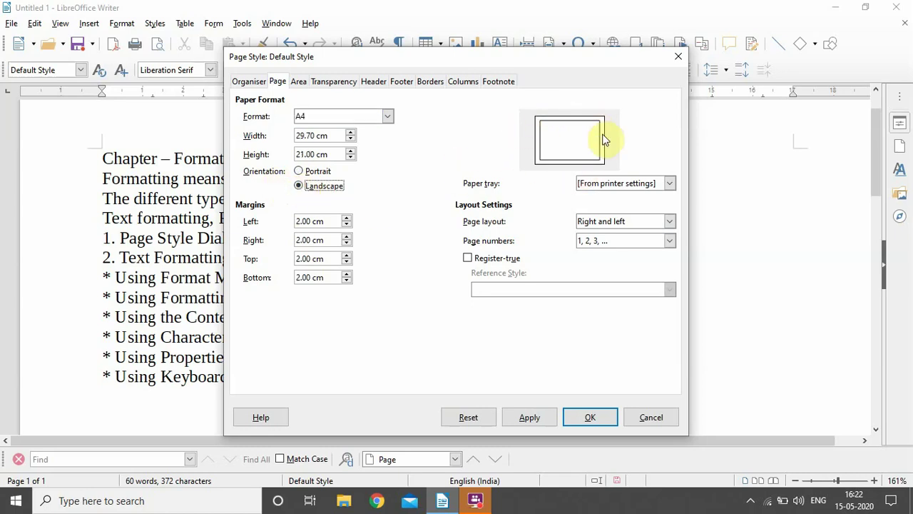
left_click(298, 174)
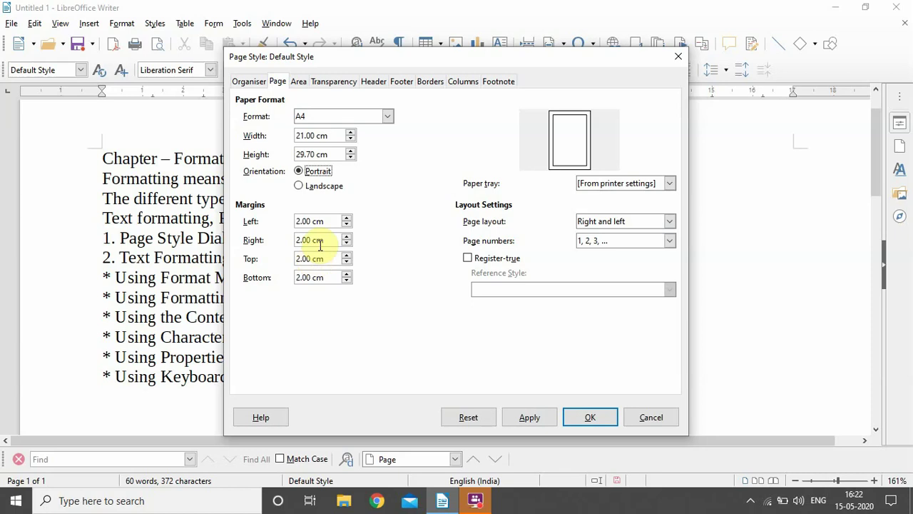
- Set the page's left margin to 2.50 cm
left_click(347, 219)
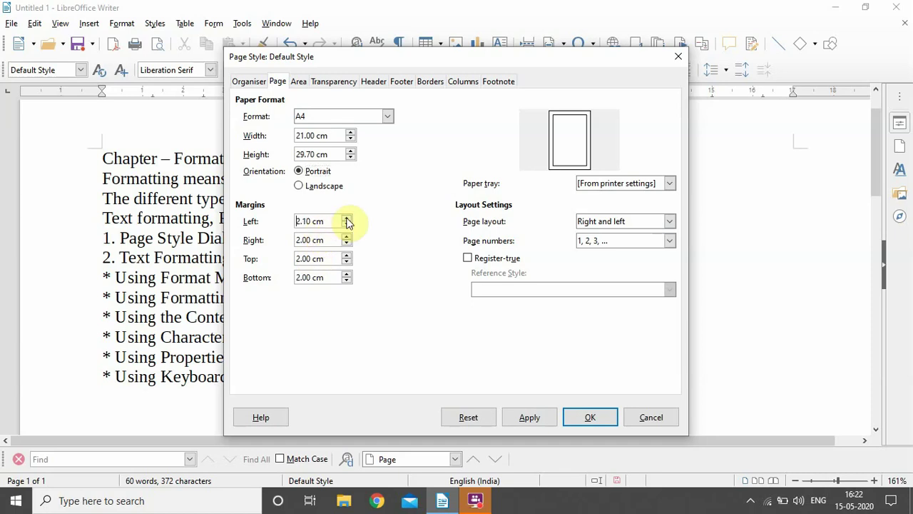
left_click(347, 219)
left_click(347, 219)
left_click(347, 219)
left_click(347, 219)
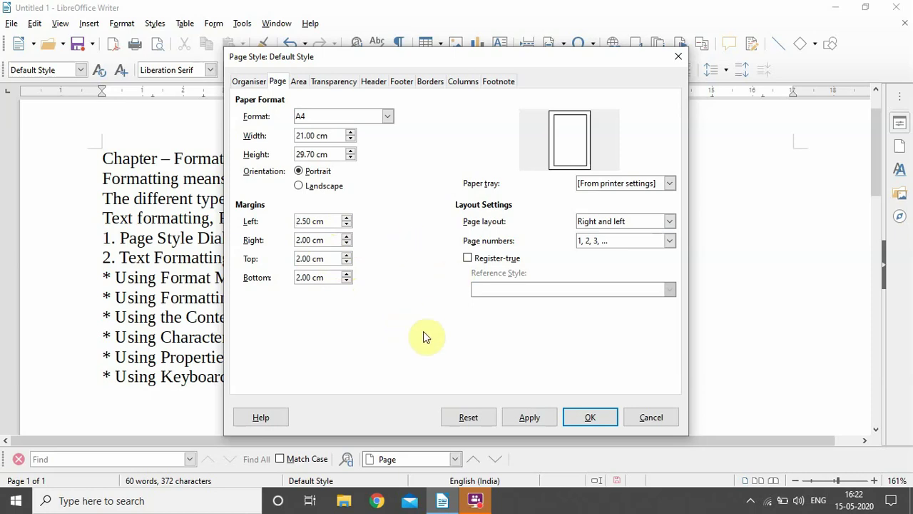
- Look over the page layout and page number format choices, and apply the page style changes to the document
left_click(669, 222)
left_click(668, 221)
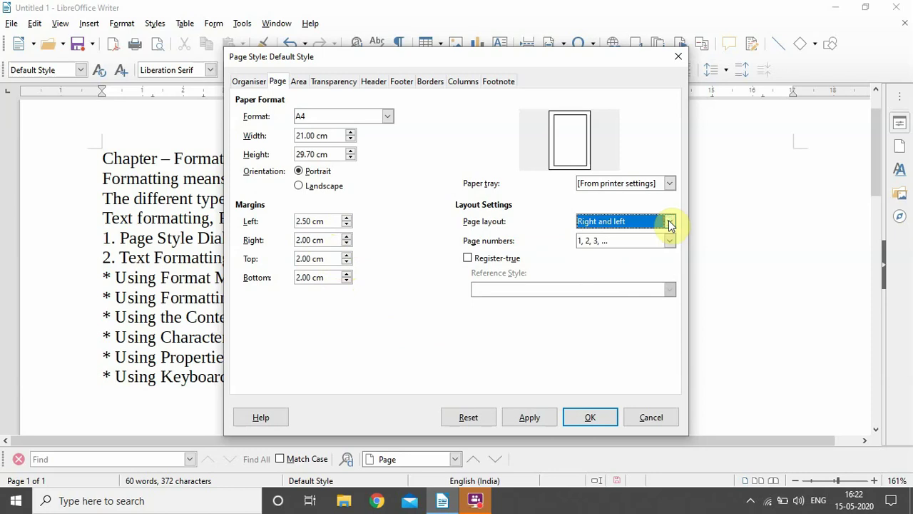
left_click(668, 241)
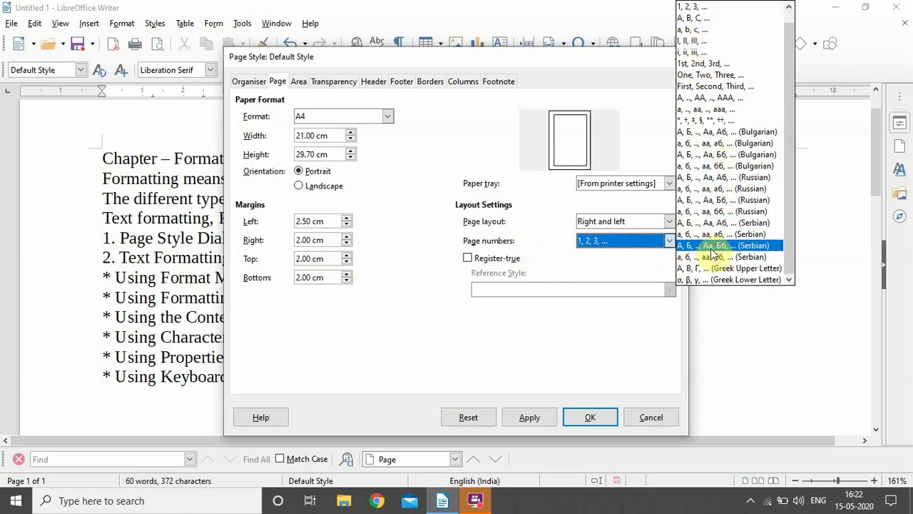
left_click(665, 241)
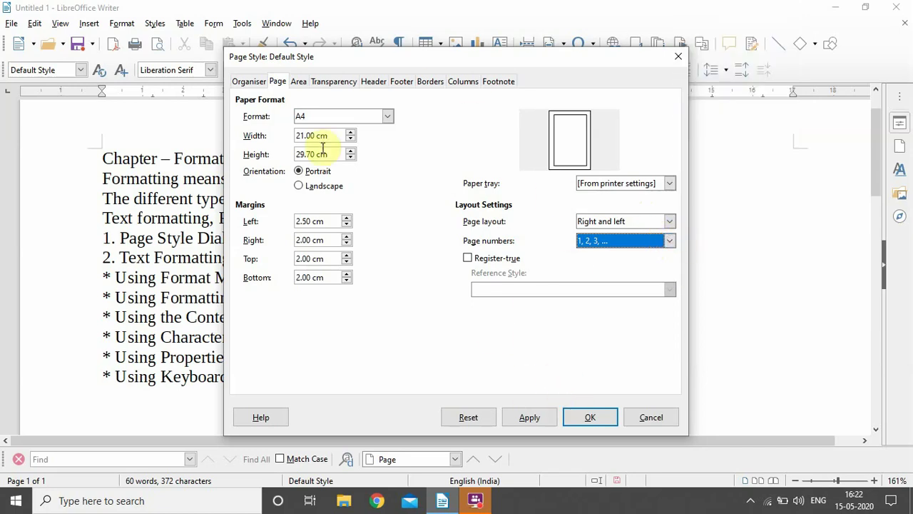
left_click(530, 421)
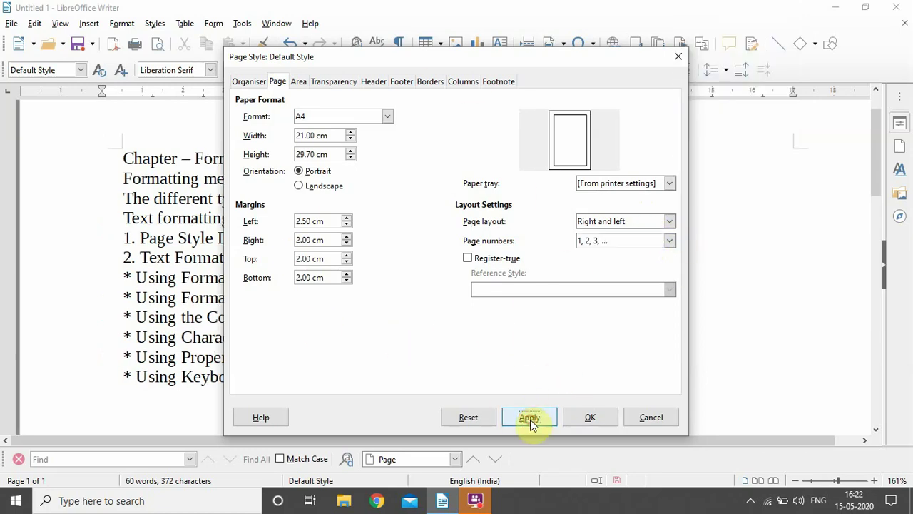
left_click(593, 419)
scroll(235, 264, "up", 2)
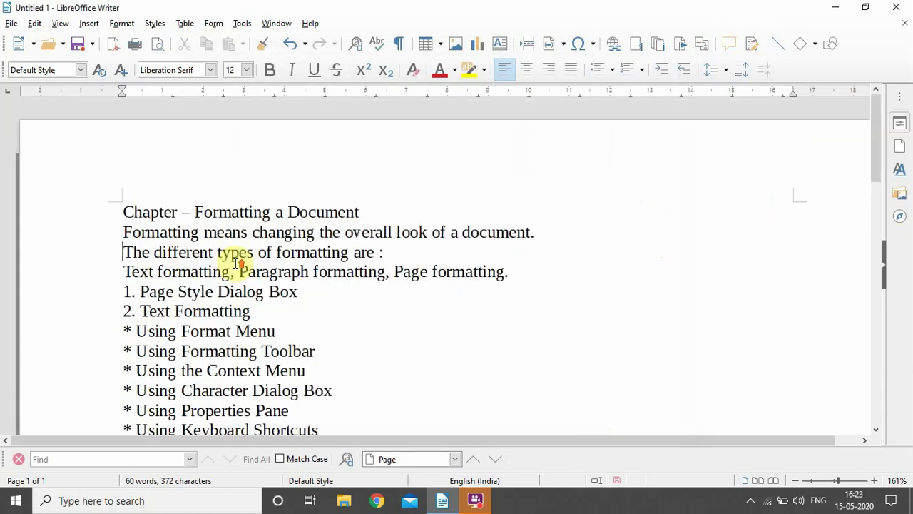
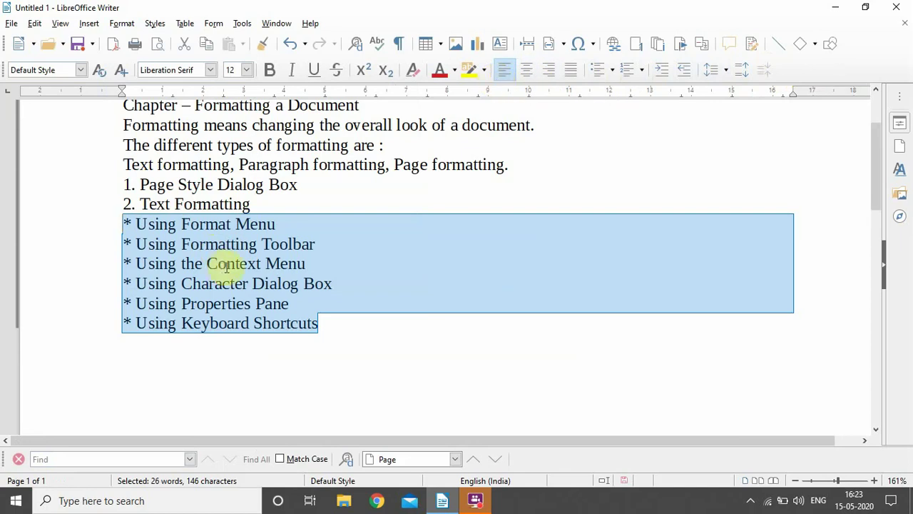
- View the character formatting options offered for the selected starred lines, and deselect the text
right_click(309, 264)
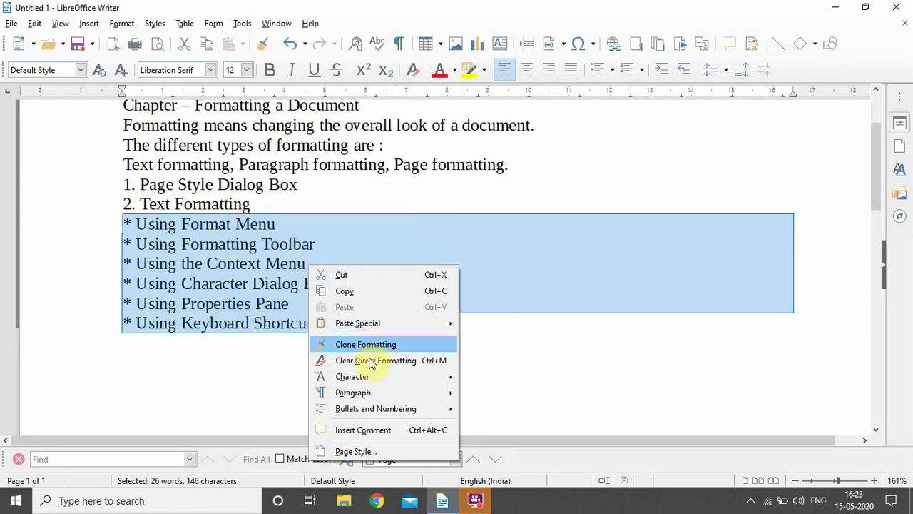
mouse_move(371, 379)
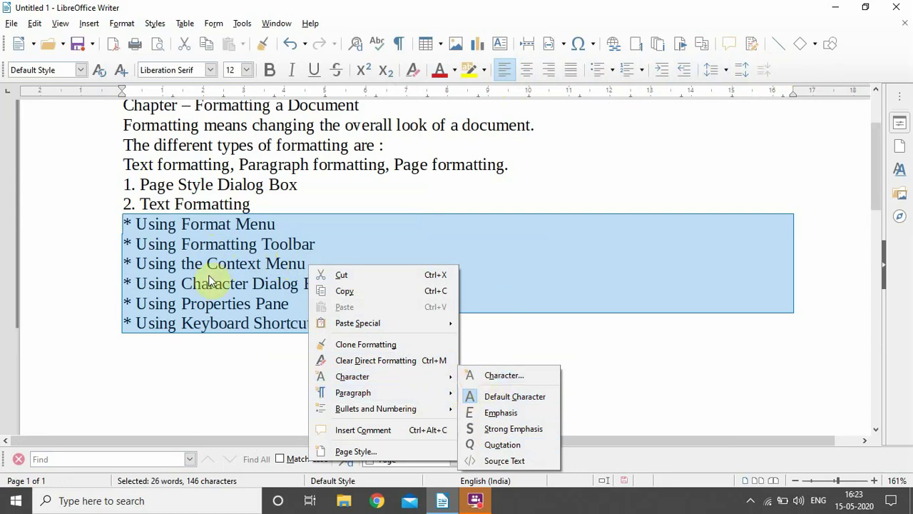
key("Escape")
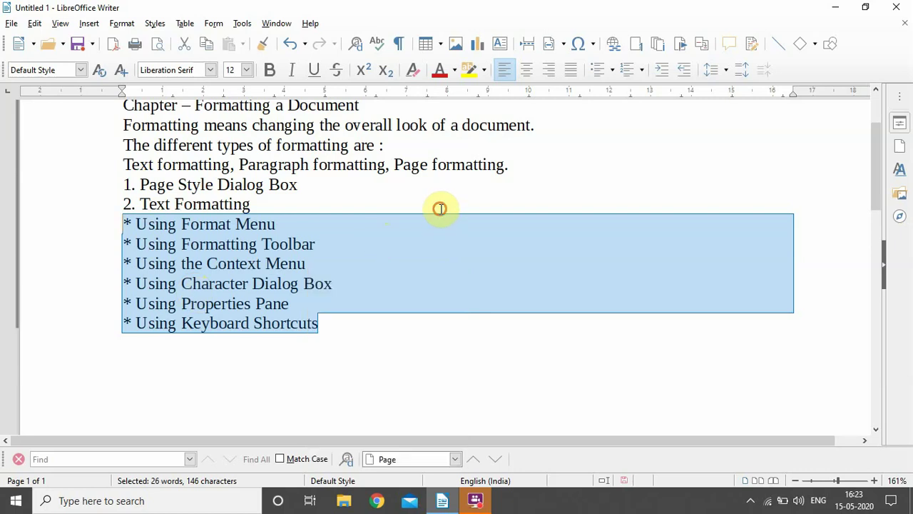
left_click(299, 283)
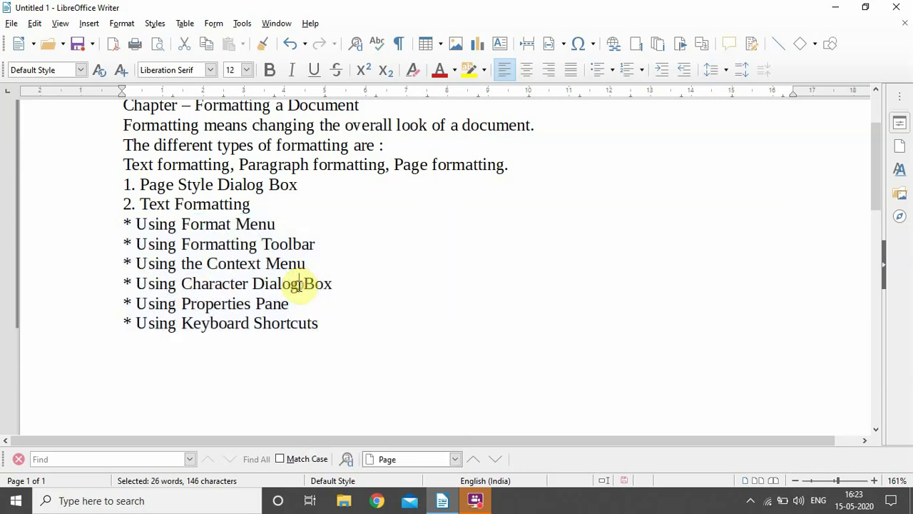
- Open the character formatting settings and examine the font options and the font colour choices
left_click(122, 23)
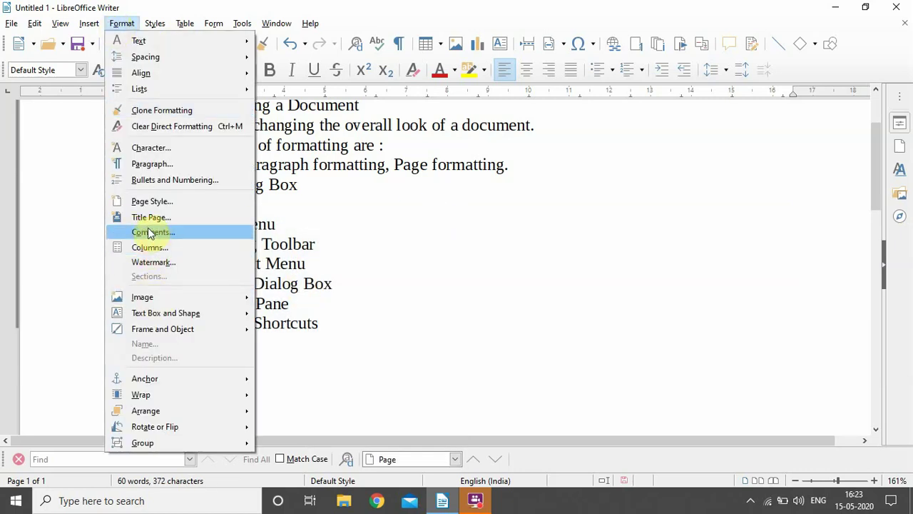
left_click(162, 148)
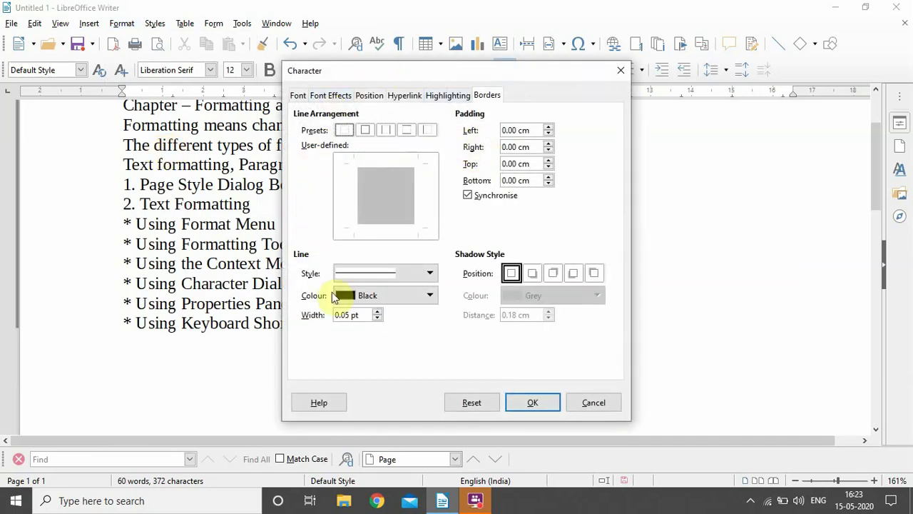
left_click(298, 97)
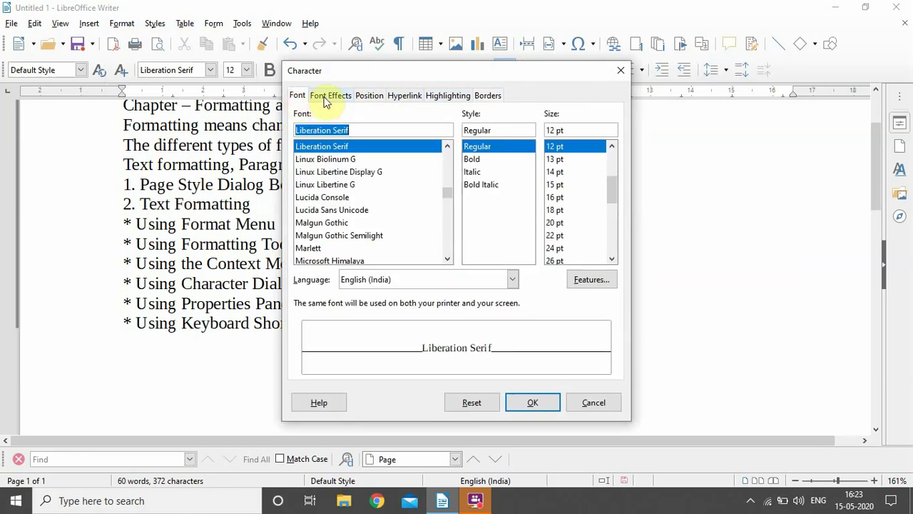
left_click(328, 97)
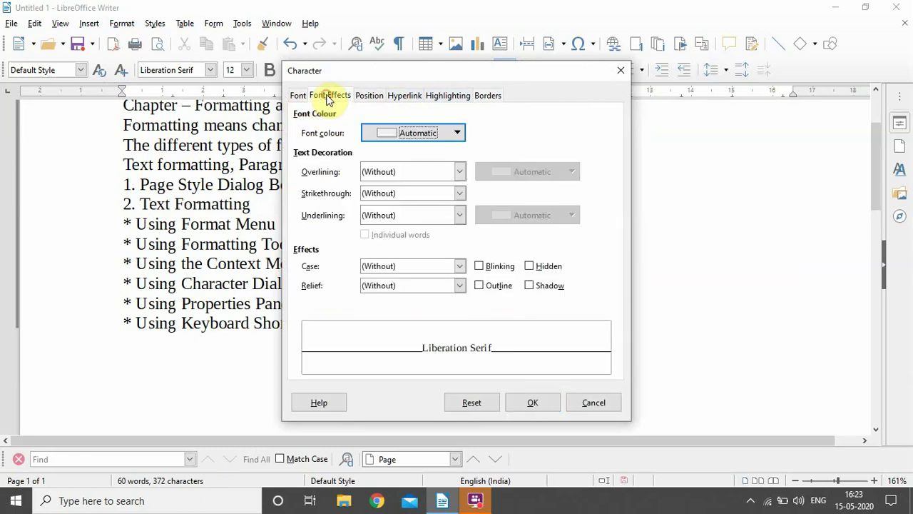
left_click(457, 133)
left_click(457, 133)
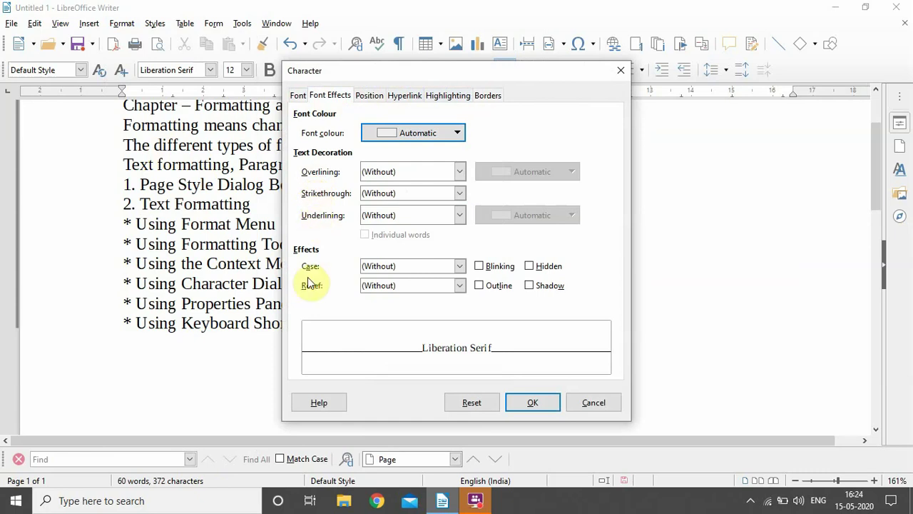
- Examine the case and relief effects and the character position settings, and return to the font effects
left_click(464, 265)
left_click(460, 279)
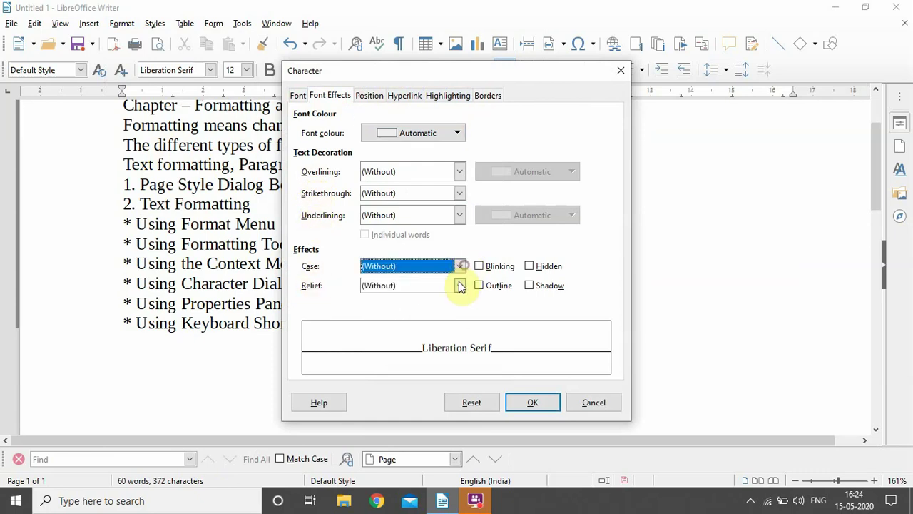
left_click(460, 287)
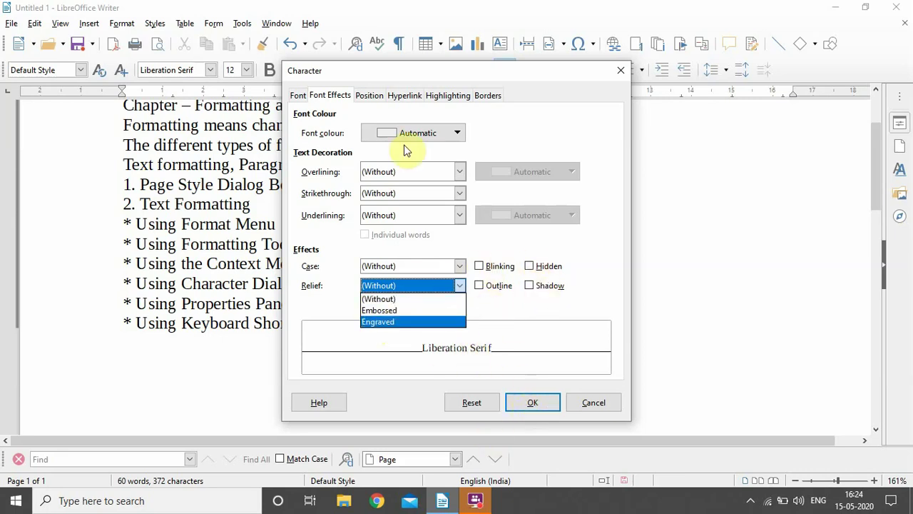
left_click(381, 97)
left_click(366, 98)
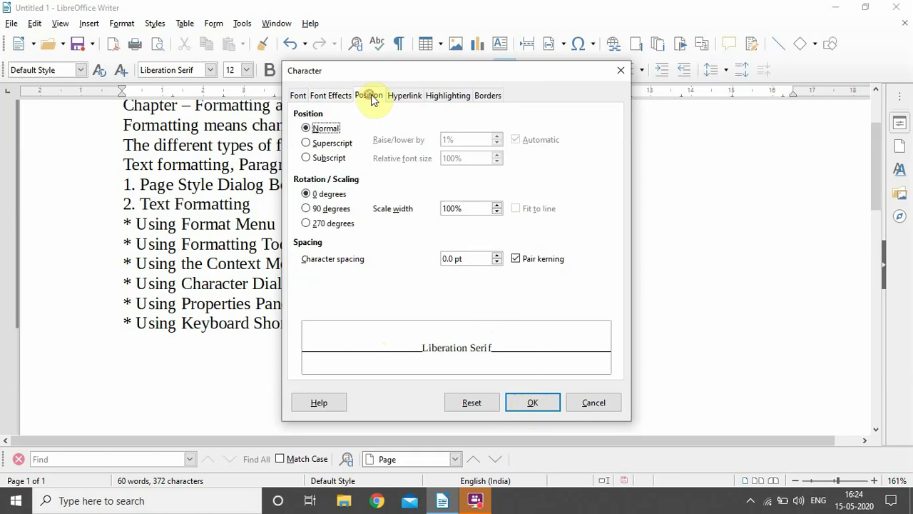
left_click(334, 100)
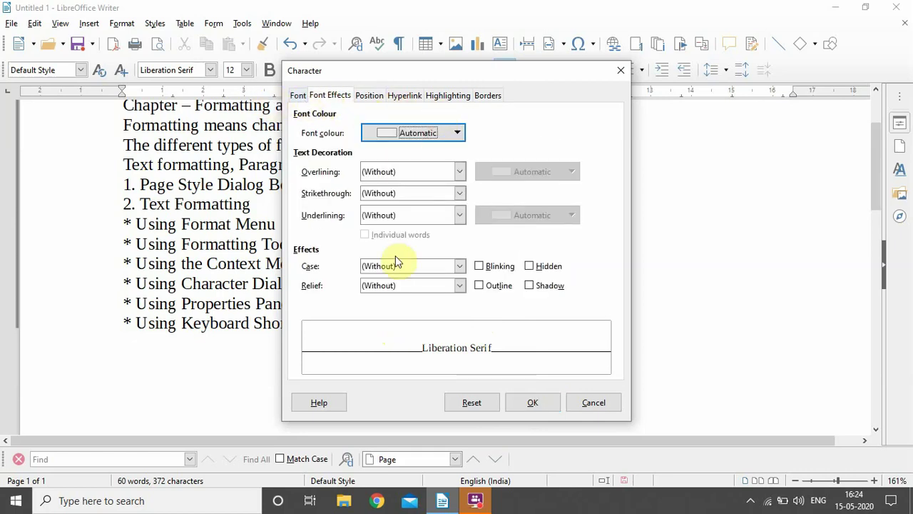
- Accept the character settings, show the text properties beside the document, and place the cursor in the Keyboard Shortcuts line
left_click(530, 403)
left_click(899, 124)
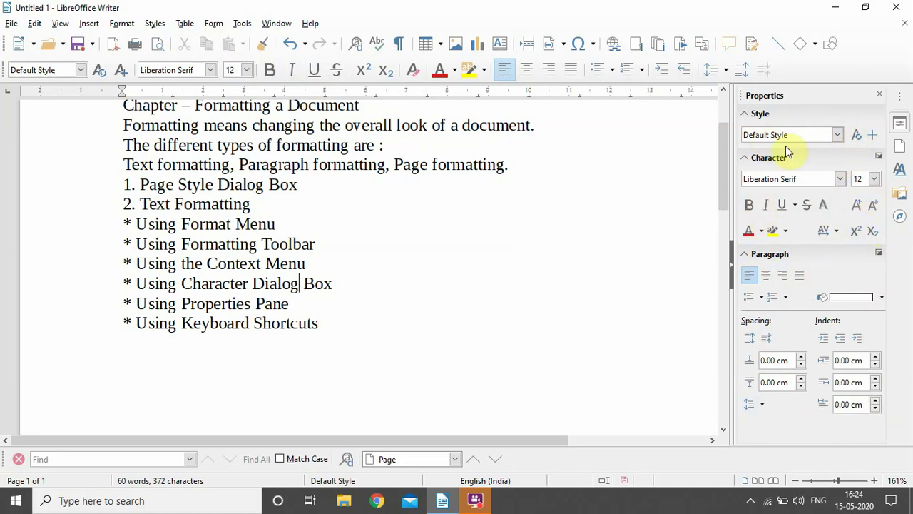
left_click(291, 323)
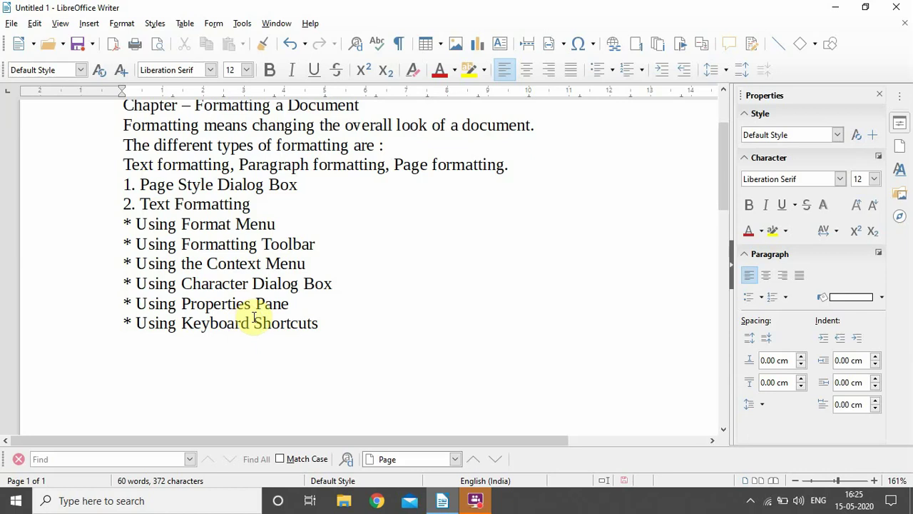
- Make the heading "Chapter – Formatting a Document" bold, centred and underlined
scroll(294, 260, "up", 3)
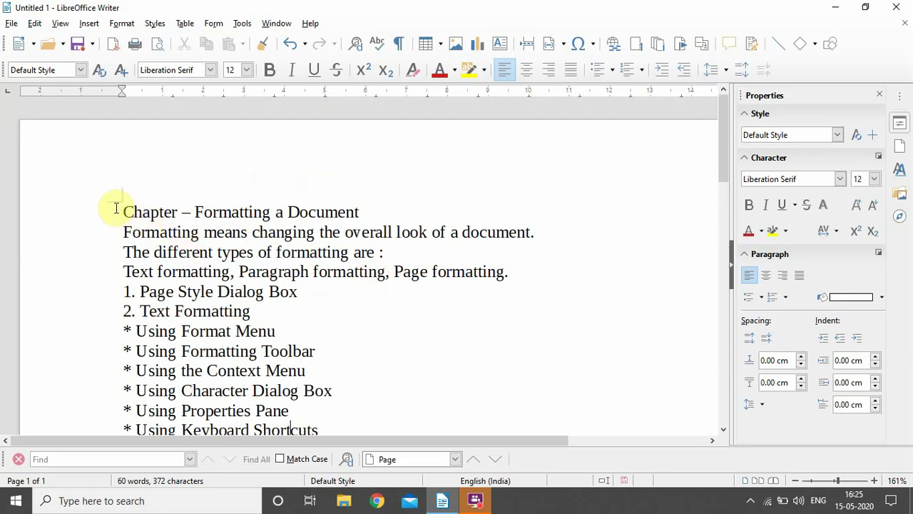
left_click_drag(119, 207, 365, 212)
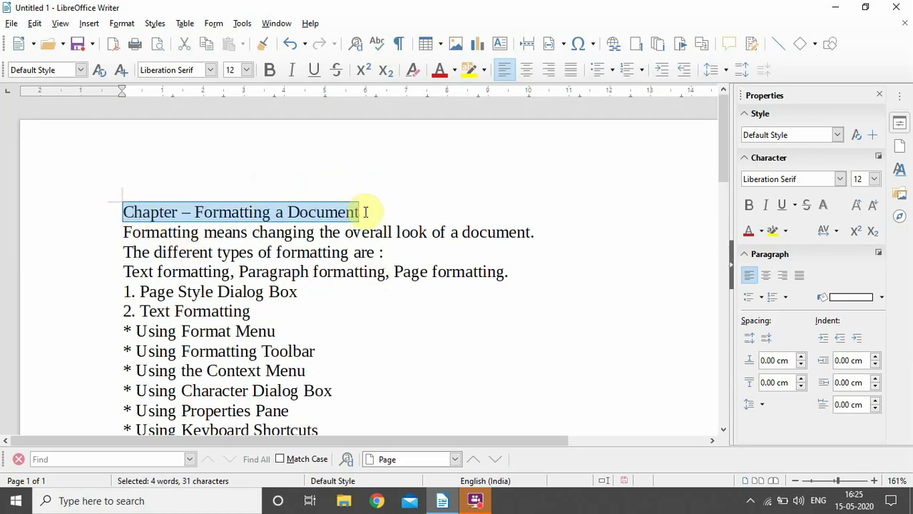
key("ctrl+b")
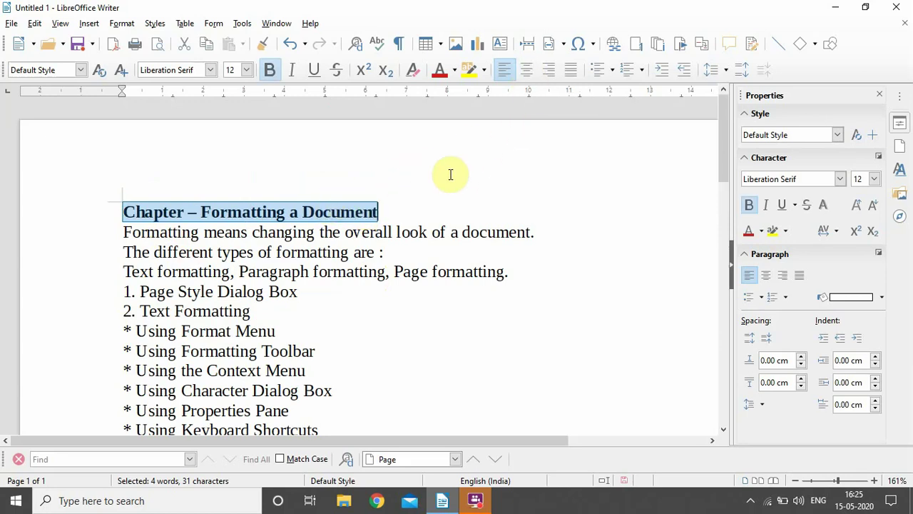
left_click(530, 83)
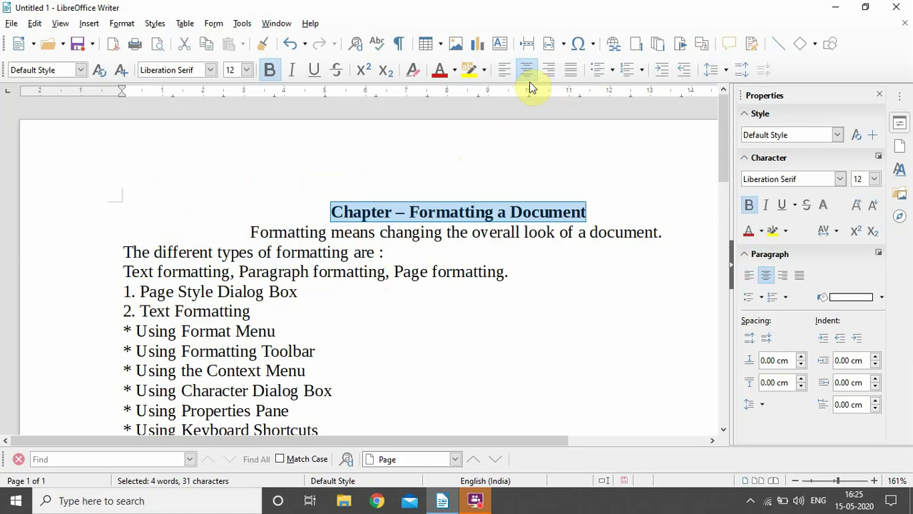
key("ctrl+u")
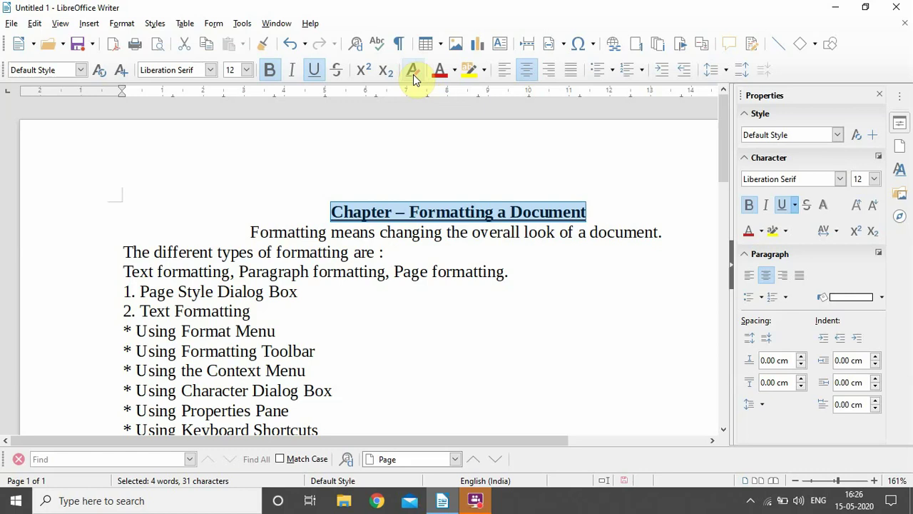
- Clear the direct character formatting from the chapter heading, repeat the clearing, and undo the repetition
left_click(413, 74)
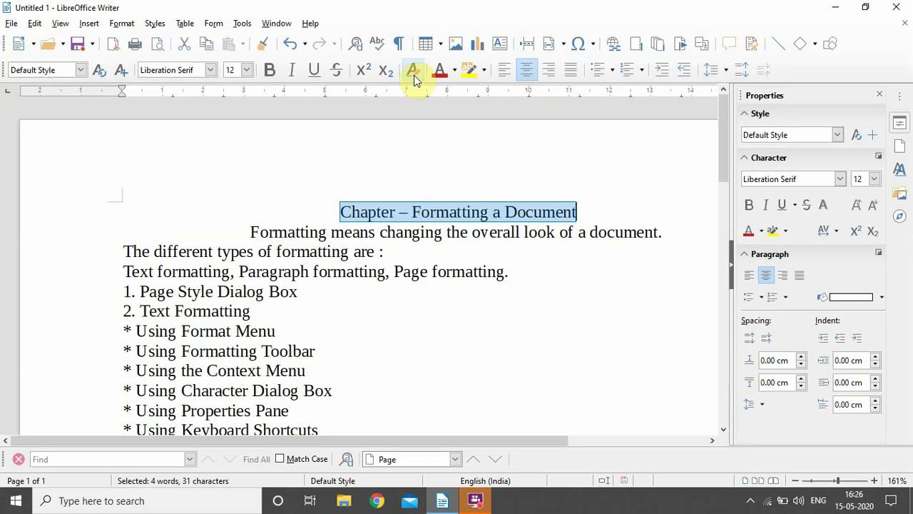
left_click(414, 74)
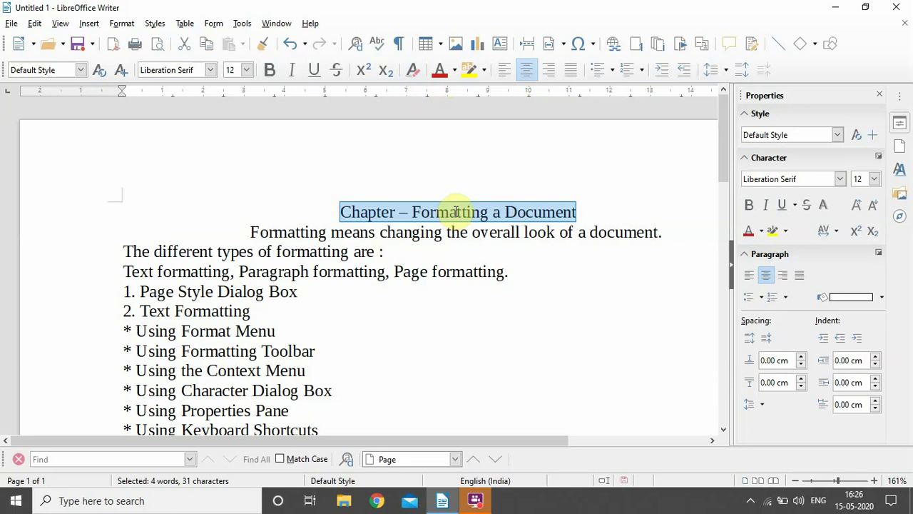
key("ctrl+z")
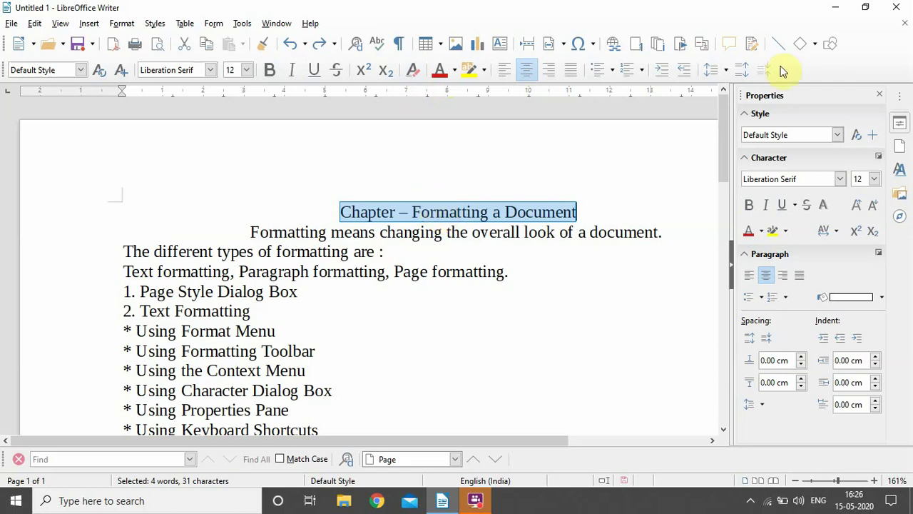
- Look through the available fonts and set the chapter heading's font to Arial
left_click(839, 137)
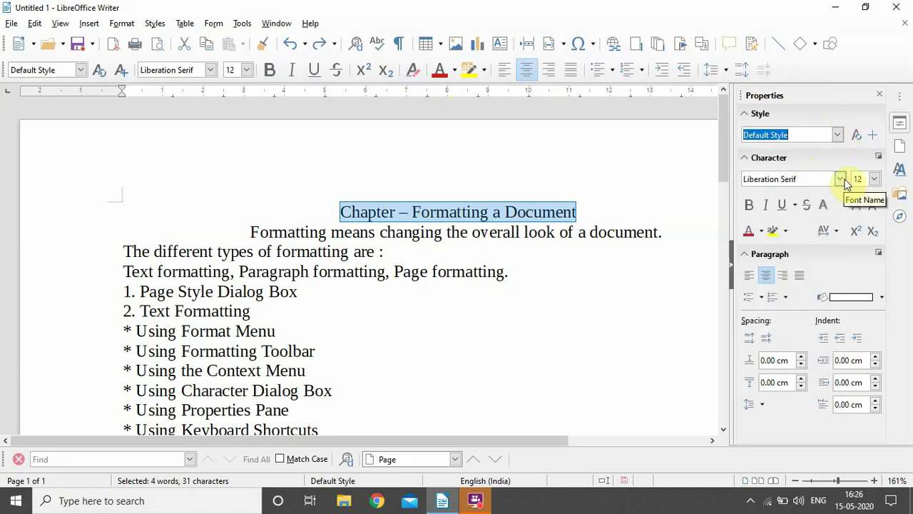
left_click(842, 178)
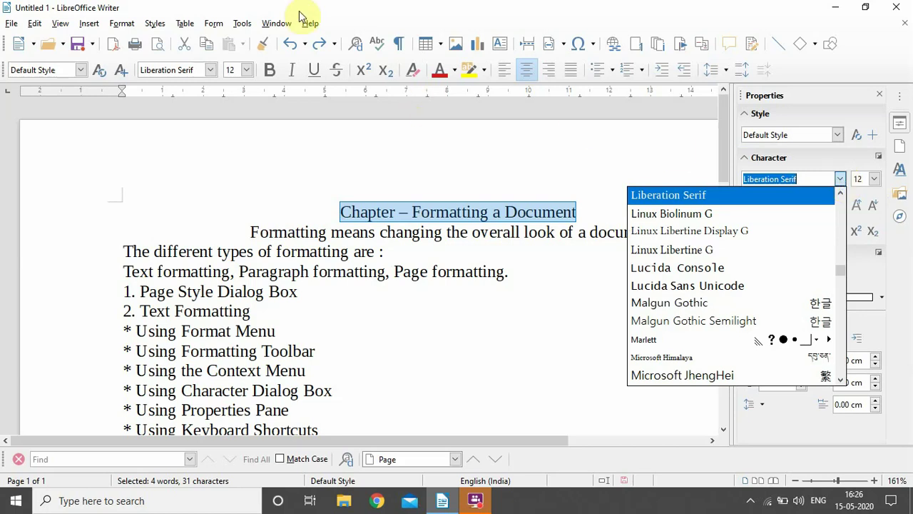
left_click(211, 75)
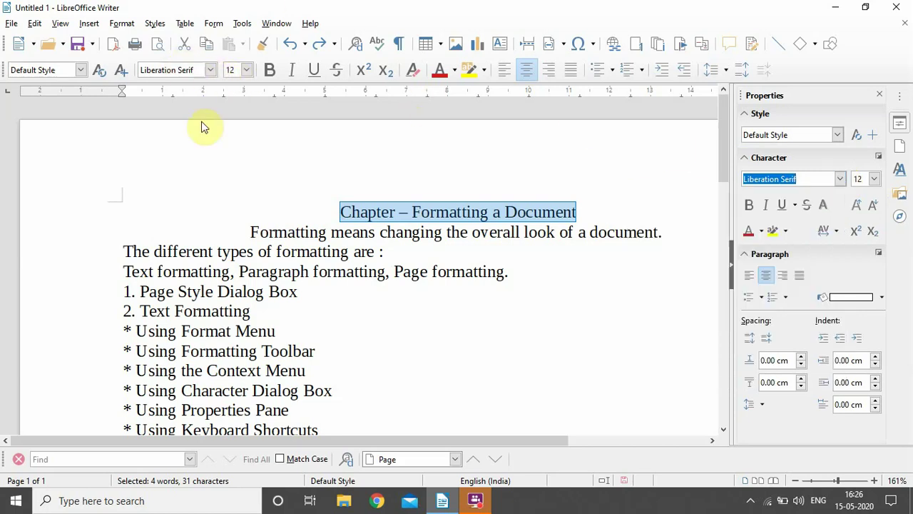
scroll(158, 404, "down", 1)
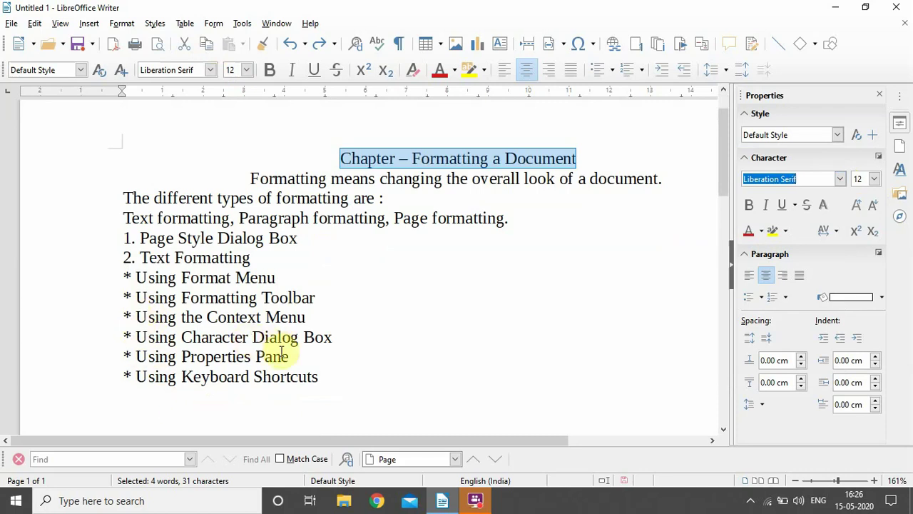
left_click(211, 70)
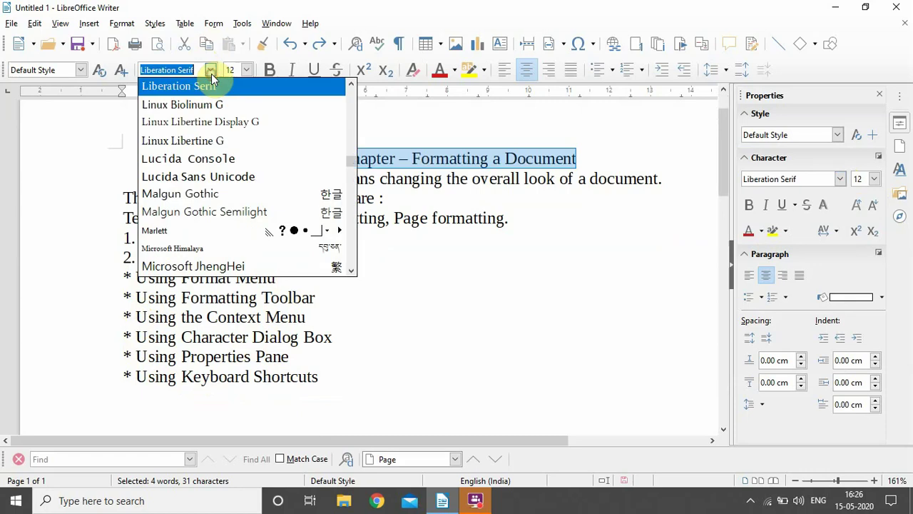
scroll(180, 216, "up", 1)
left_click(166, 246)
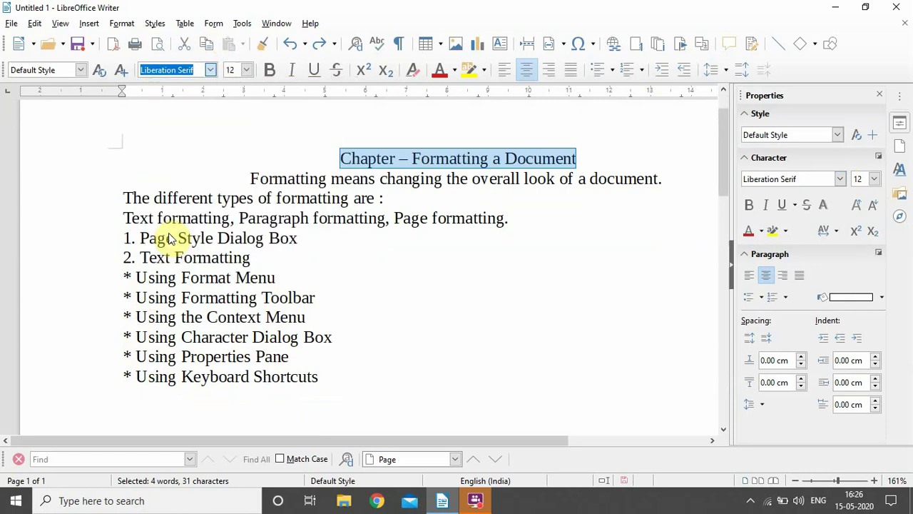
left_click(212, 70)
left_click(159, 160)
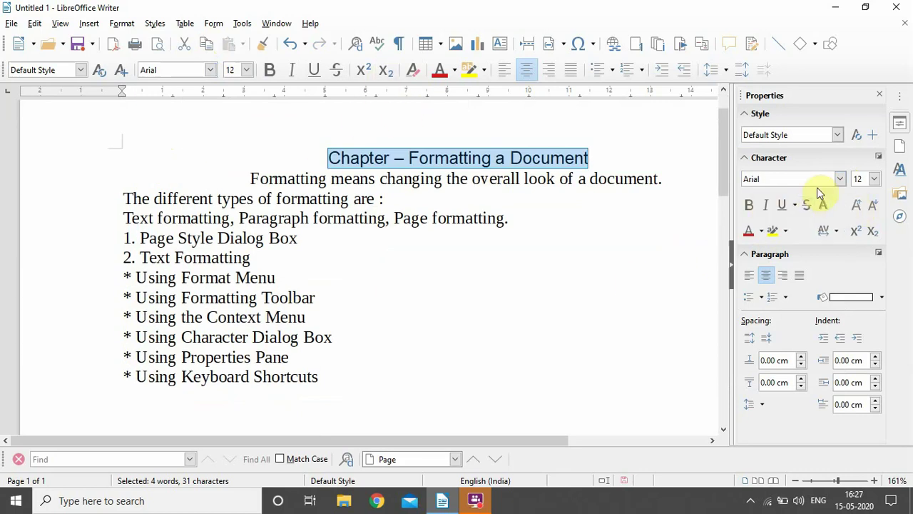
- Set the chapter heading to 14 pt, bold, italic and underlined, then try strikethrough on it and undo that
left_click(874, 179)
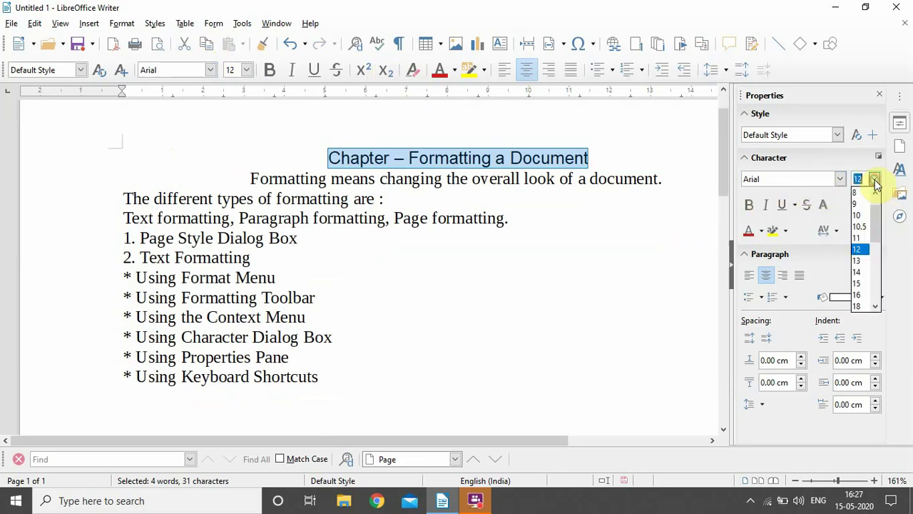
left_click(860, 274)
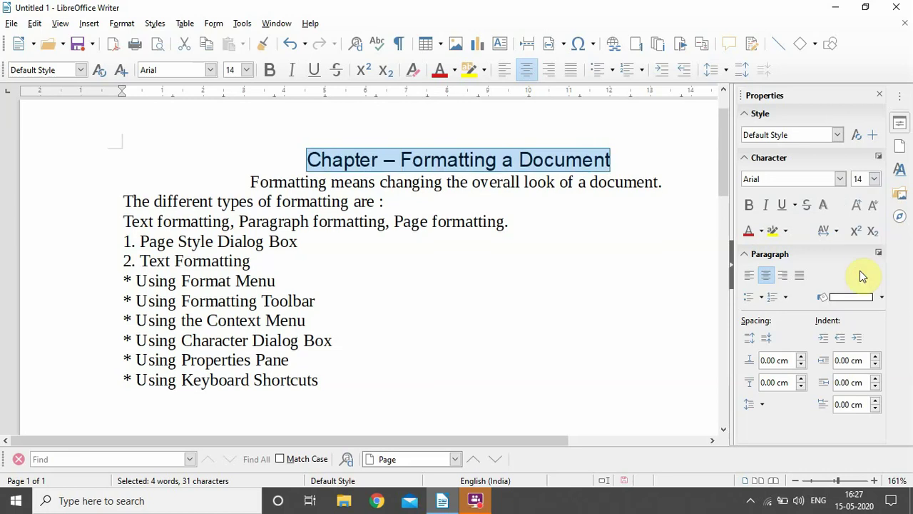
left_click(751, 207)
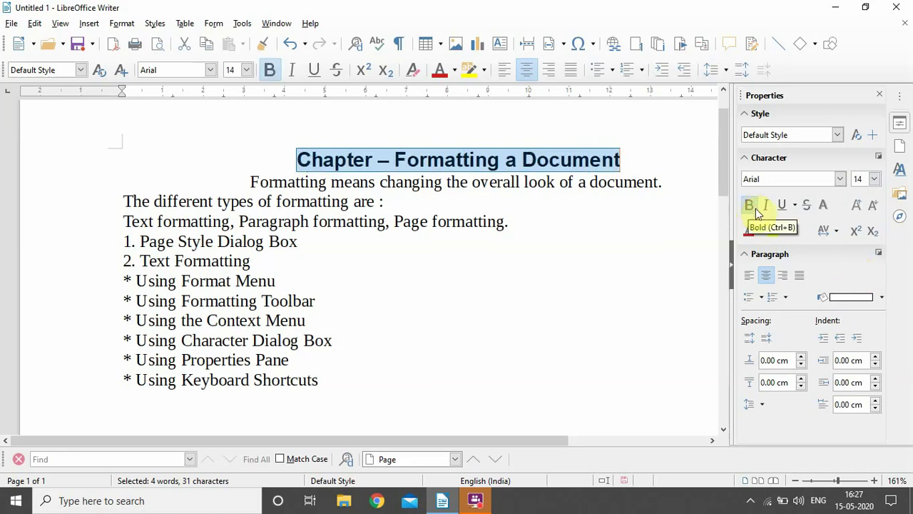
left_click(767, 208)
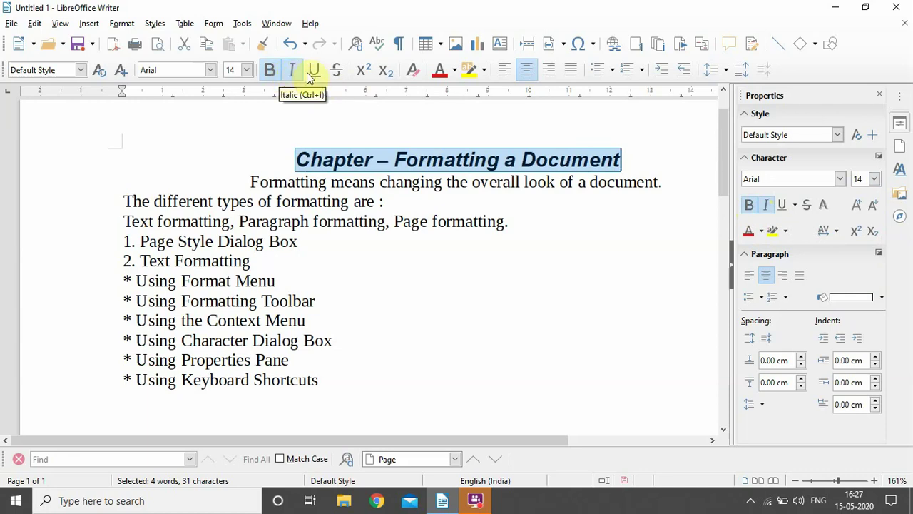
left_click(783, 206)
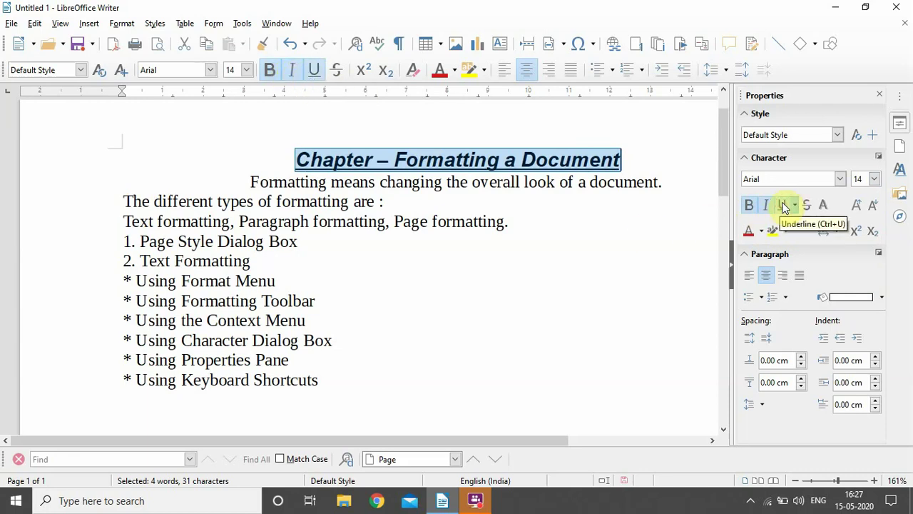
left_click(810, 206)
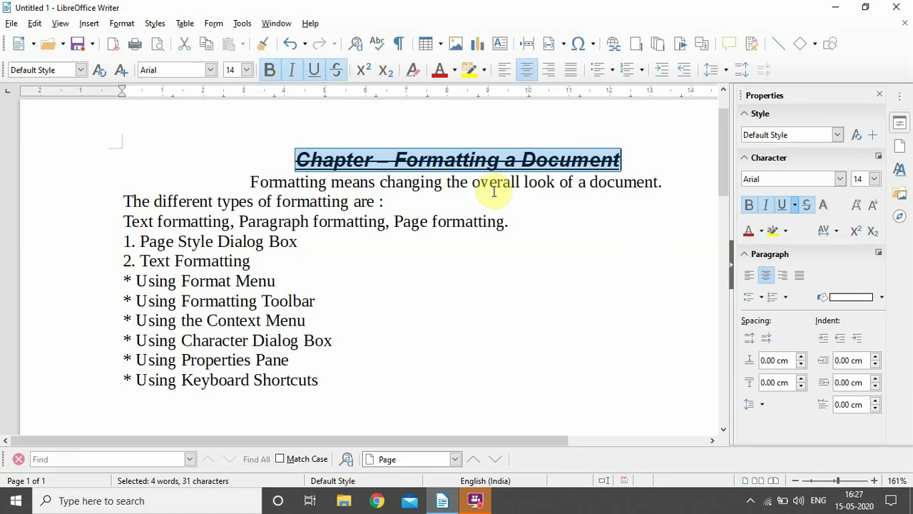
key("ctrl+z")
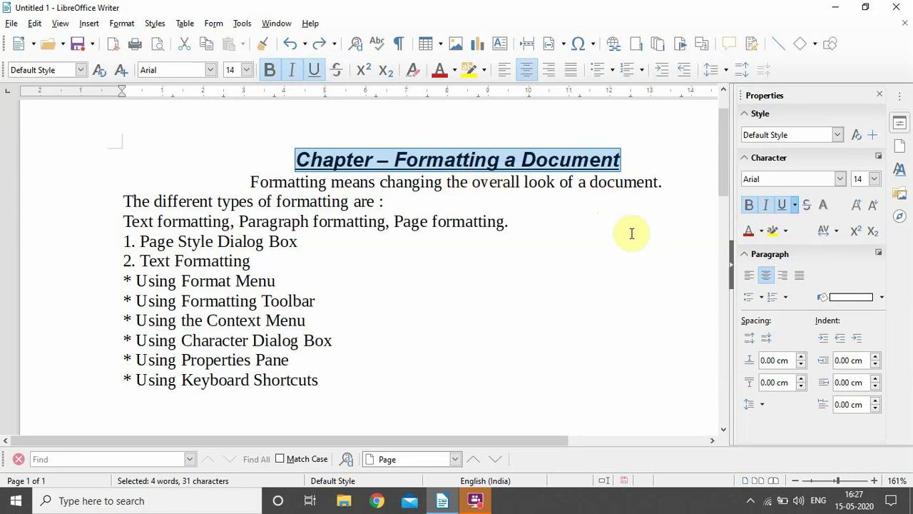
- Colour the chapter heading's text Dark Red 2 and look over the other font colours
left_click(748, 236)
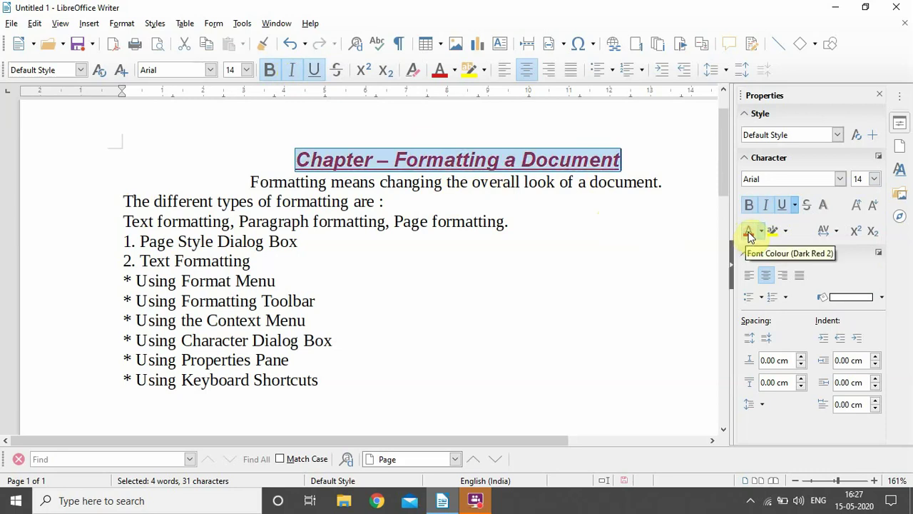
left_click(761, 230)
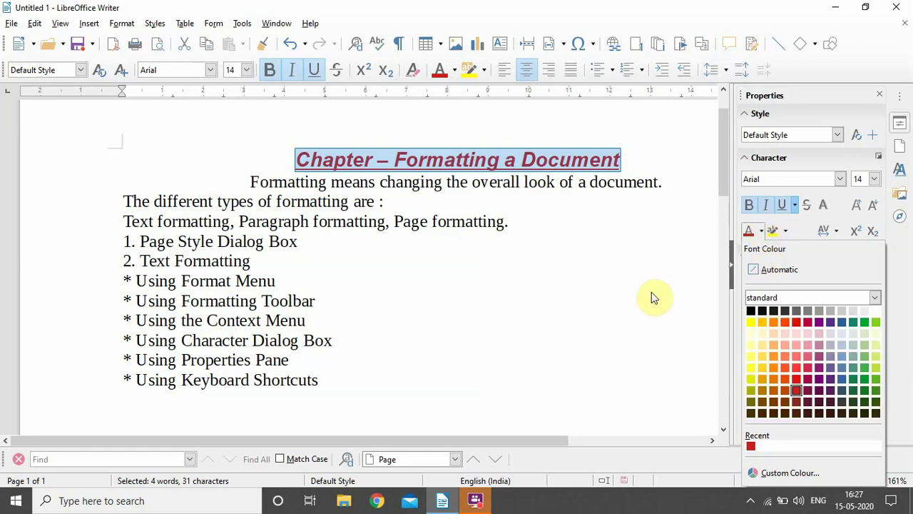
left_click(677, 292)
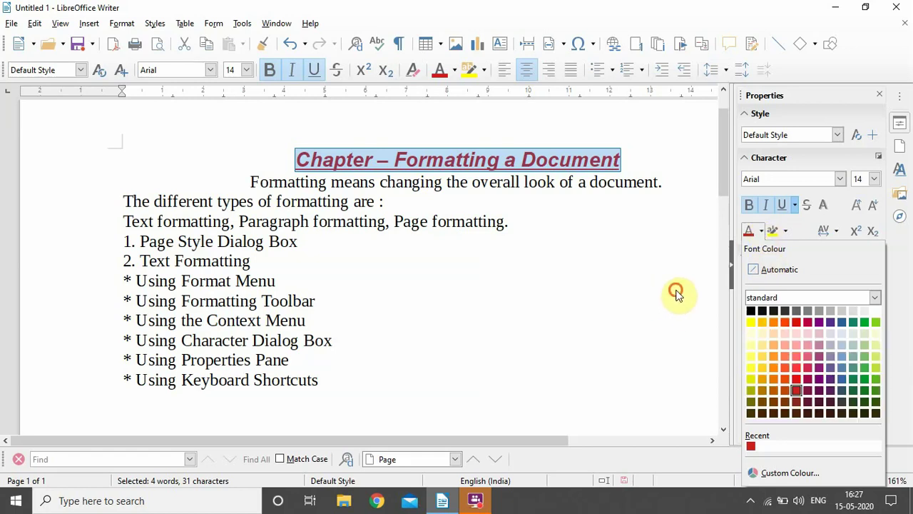
- Try Very Tight and Tight character spacing on the chapter heading, and set the spacing back to Normal
left_click(838, 232)
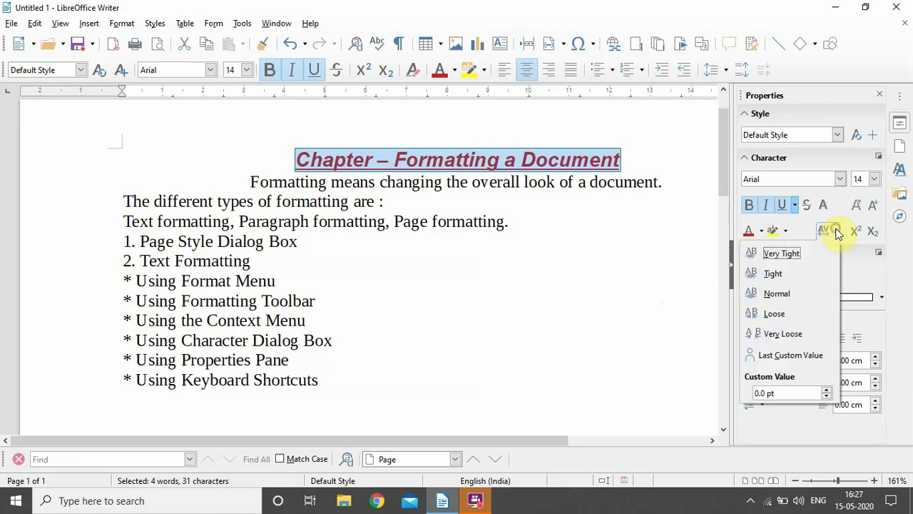
left_click(787, 254)
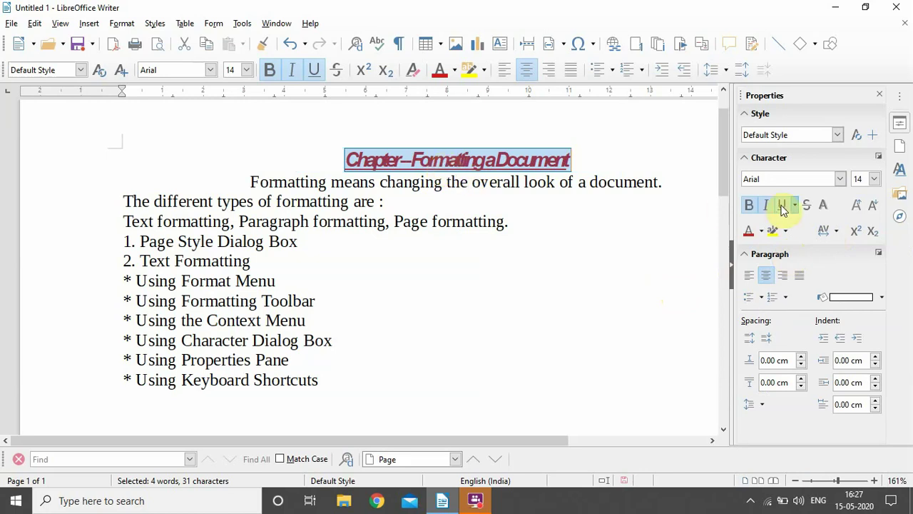
left_click(837, 234)
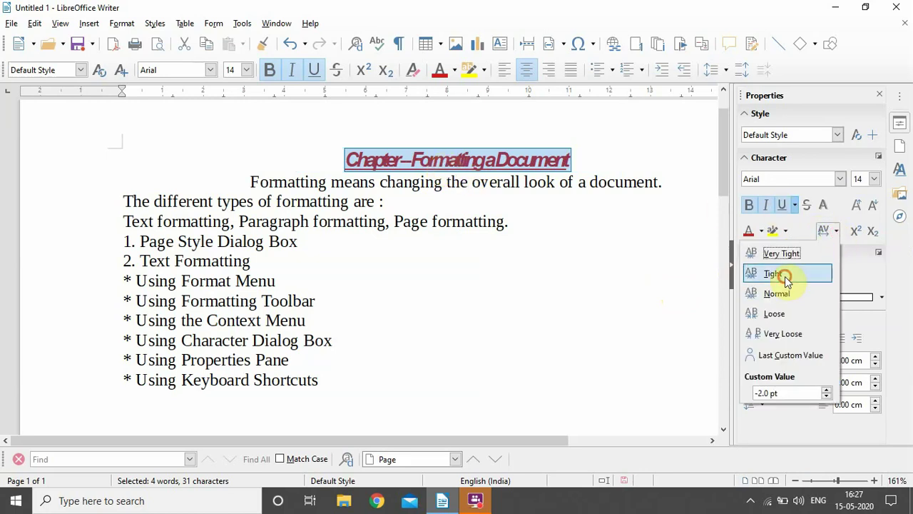
left_click(784, 276)
left_click(837, 232)
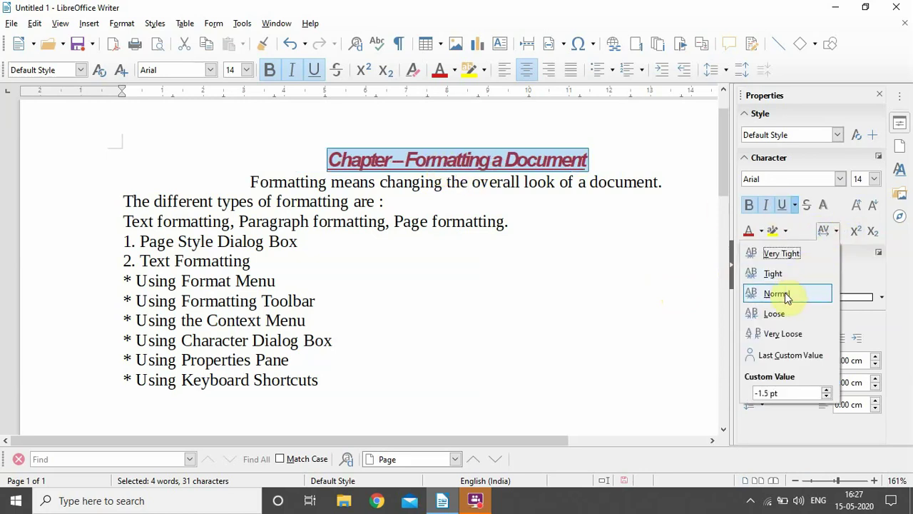
left_click(784, 296)
- Try Loose and Very Loose character spacing on the chapter heading, and set the spacing back to Normal
left_click(836, 232)
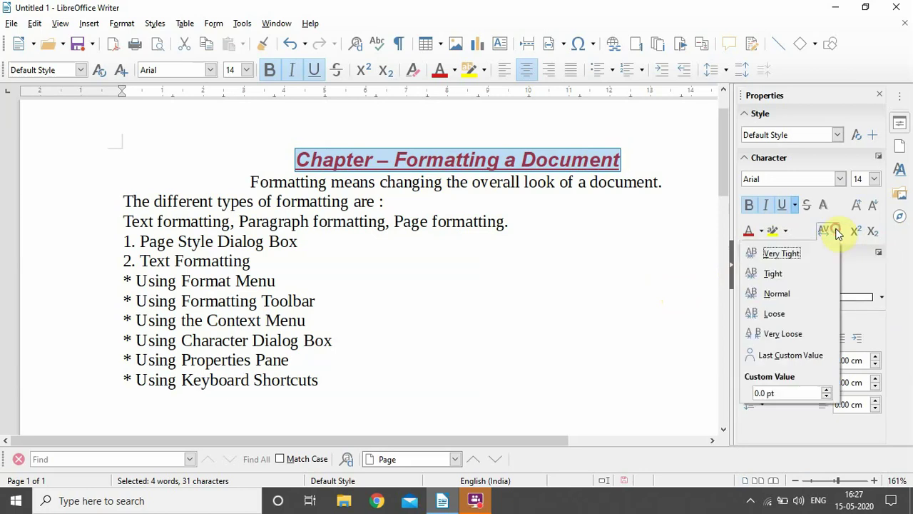
left_click(765, 314)
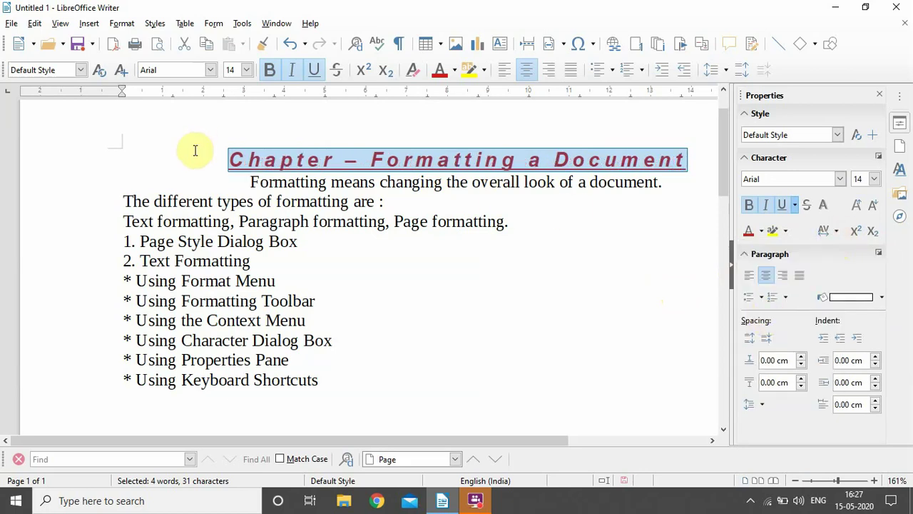
left_click(833, 230)
left_click(782, 334)
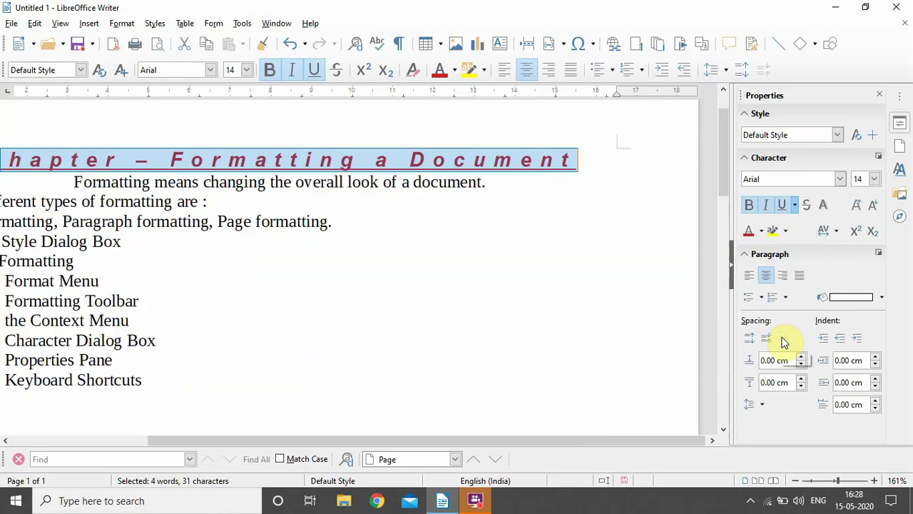
left_click(832, 231)
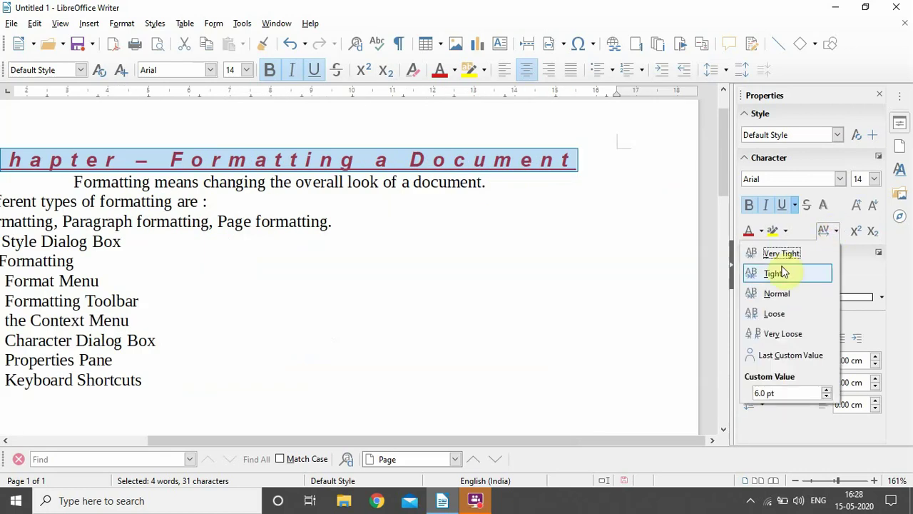
left_click(769, 293)
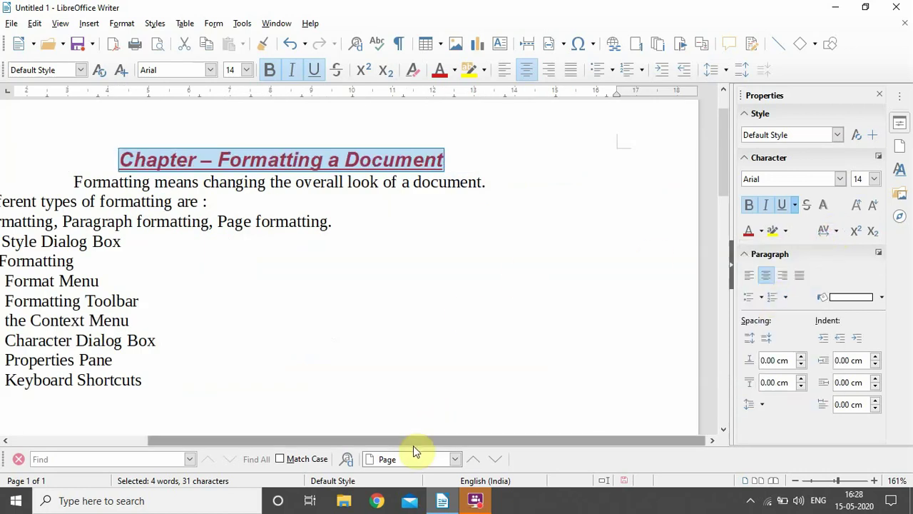
left_click_drag(403, 446, 291, 444)
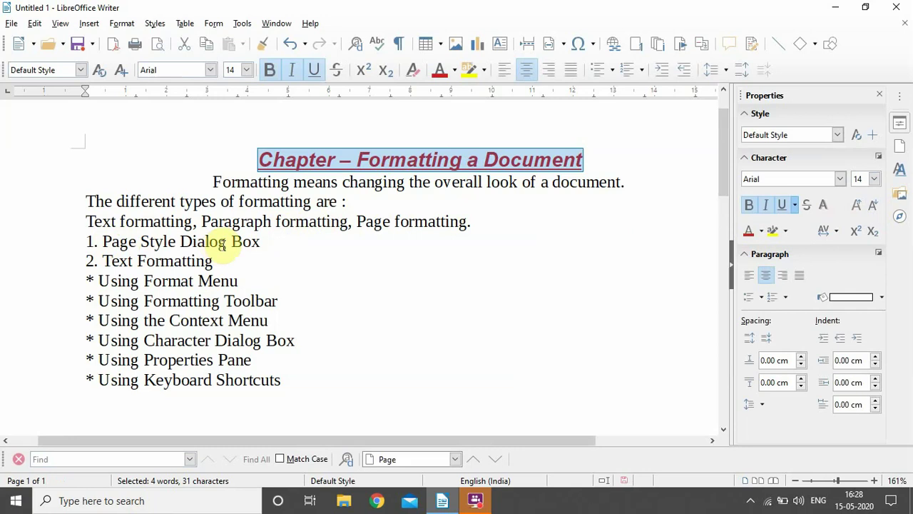
- Increase the font size of the text "Page Style Dialog Box" in list item 1 to 16 pt
left_click_drag(261, 241, 102, 242)
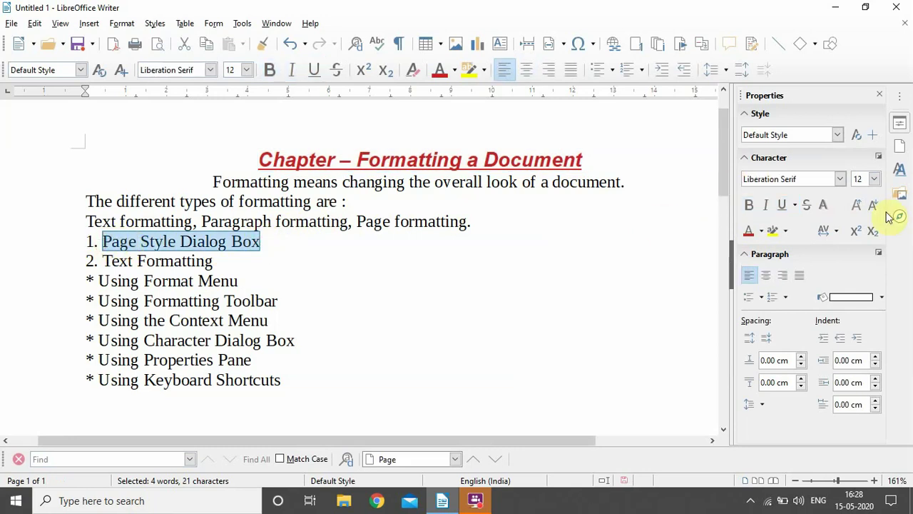
left_click(858, 207)
left_click(858, 207)
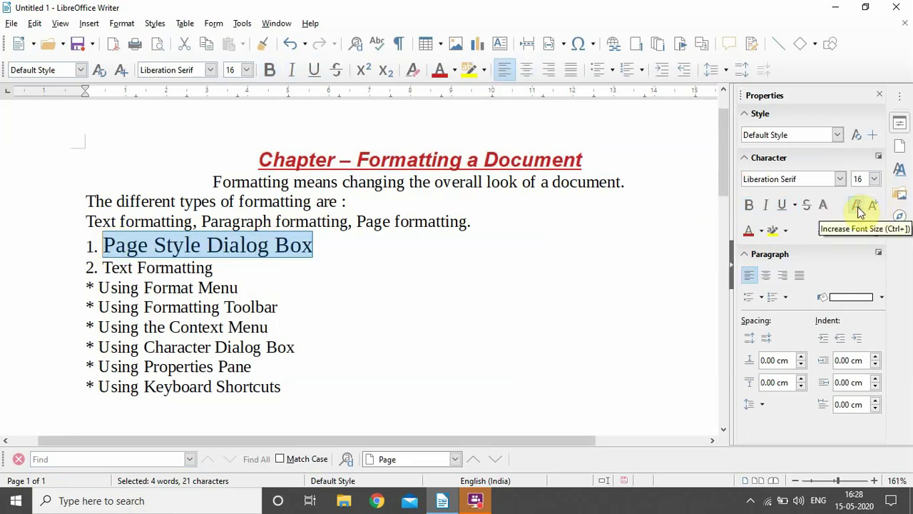
- Decrease the font size of "Using Format Menu" to 8 pt, and increase it again to 10 pt
left_click_drag(238, 289, 99, 287)
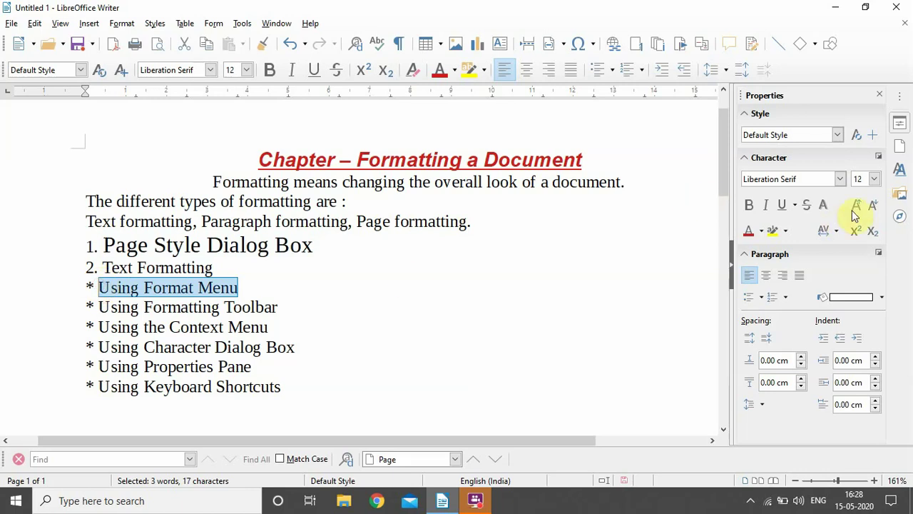
left_click(876, 207)
left_click(876, 206)
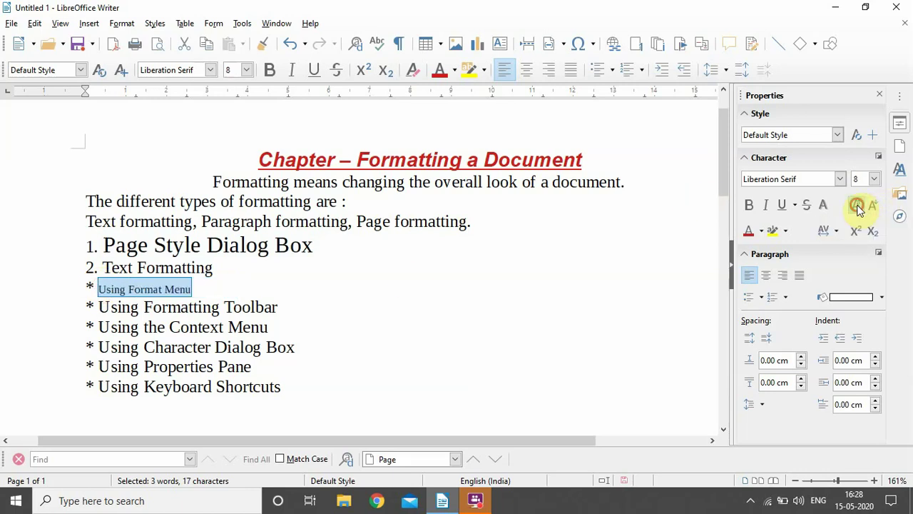
left_click(860, 207)
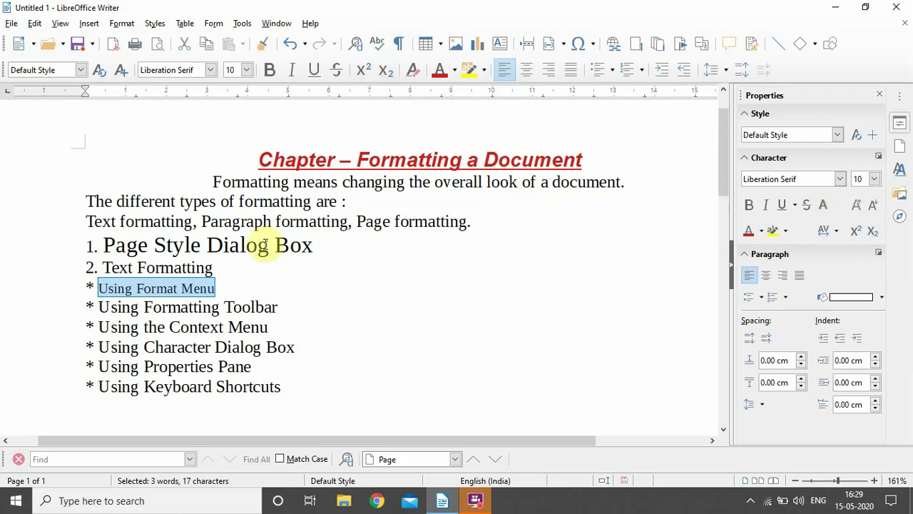
- Add "x2" at the end of the "Page Style Dialog Box" line and make the 2 superscript
left_click(338, 244)
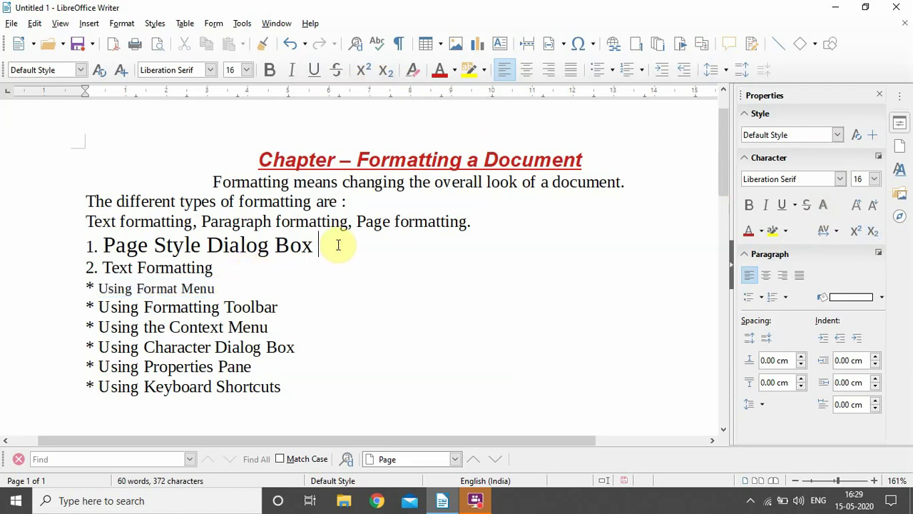
type("x2")
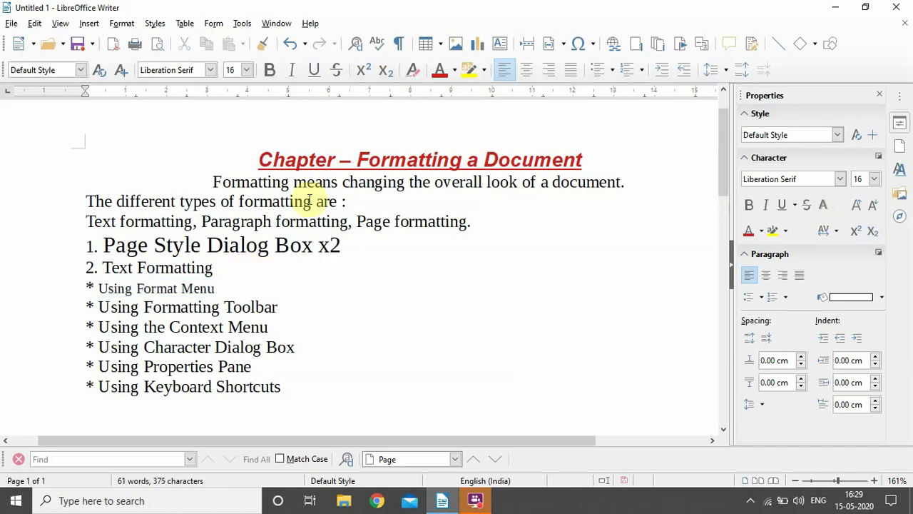
left_click_drag(343, 244, 330, 244)
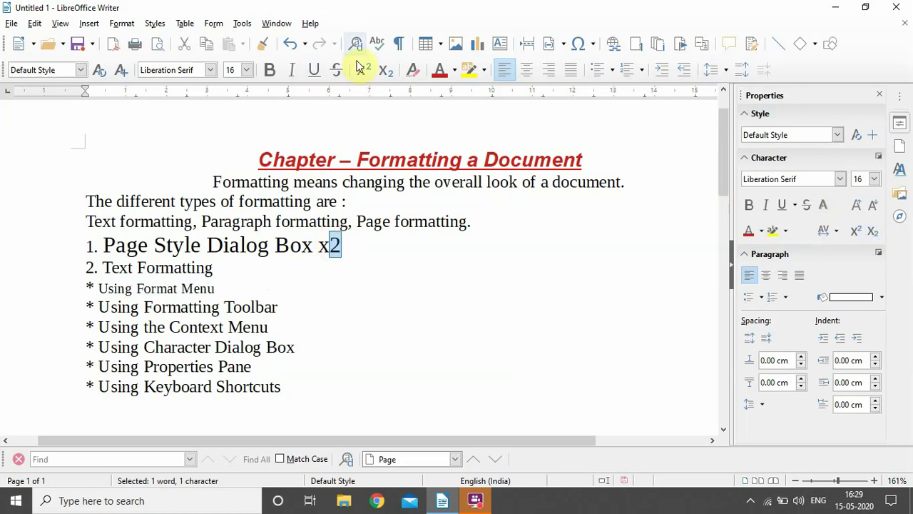
left_click(364, 70)
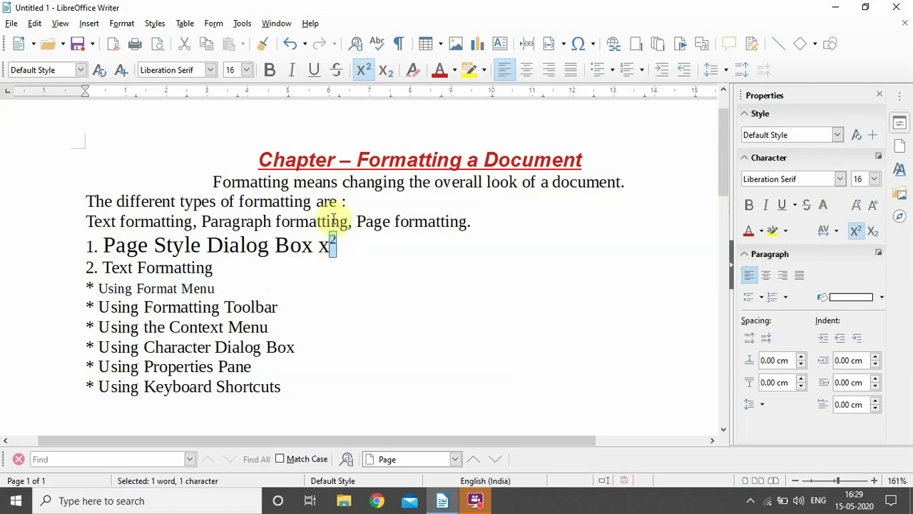
- Add a comma and "H2O" after the x², with H2O outside the superscript and its 2 as subscript
left_click(356, 249)
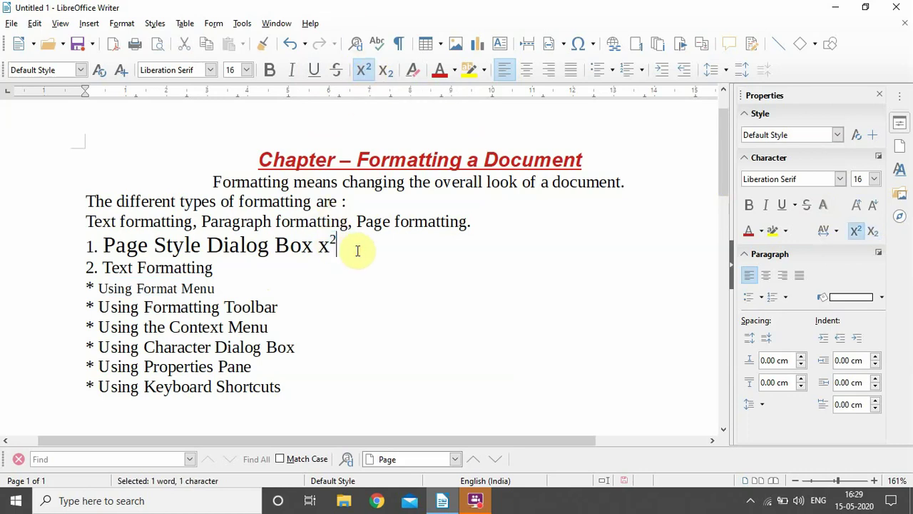
type(", h")
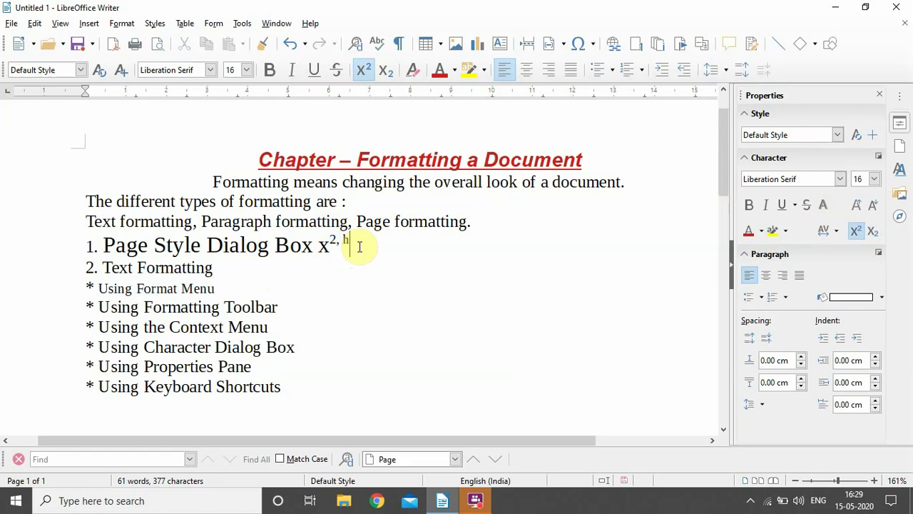
type("2")
key("BackSpace")
key("BackSpace")
left_click(363, 69)
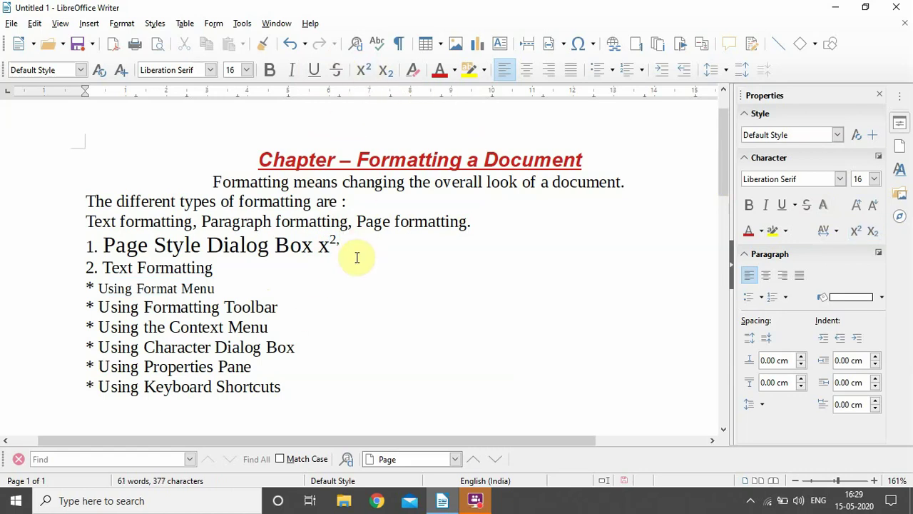
type("H2O")
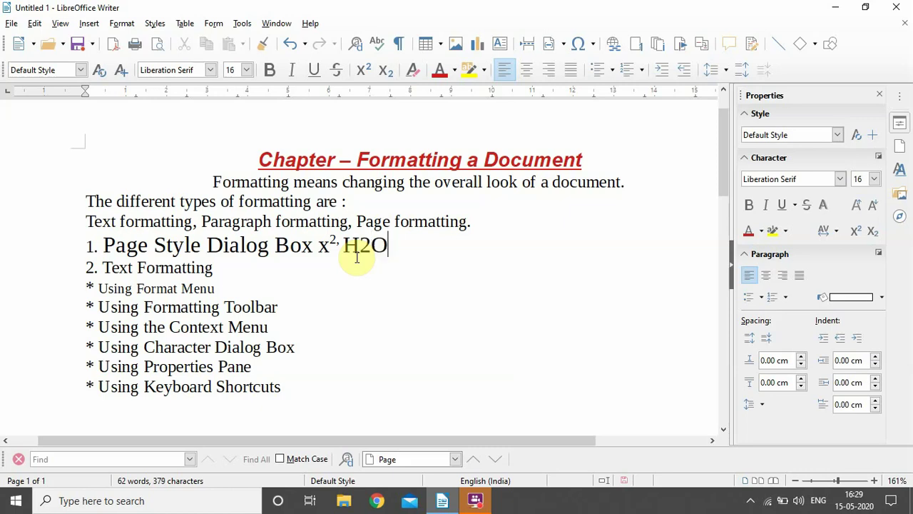
left_click_drag(359, 244, 369, 244)
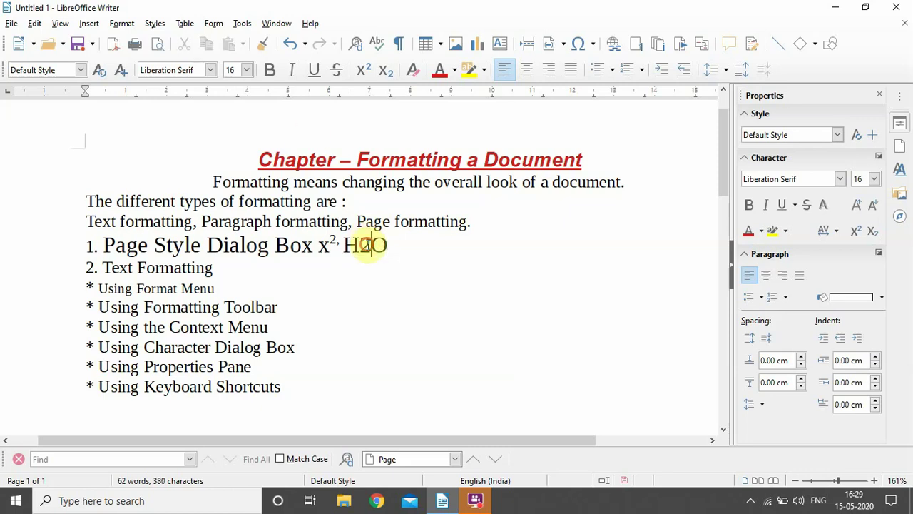
left_click(386, 69)
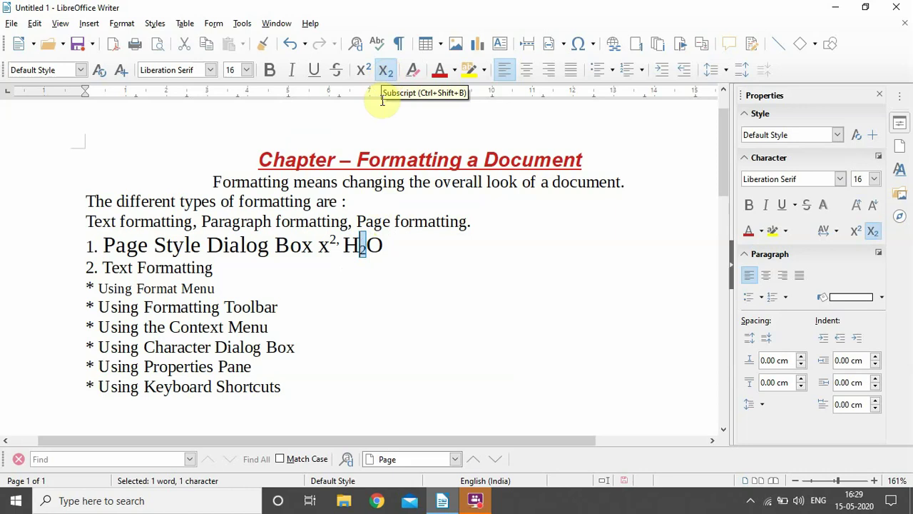
left_click(388, 245)
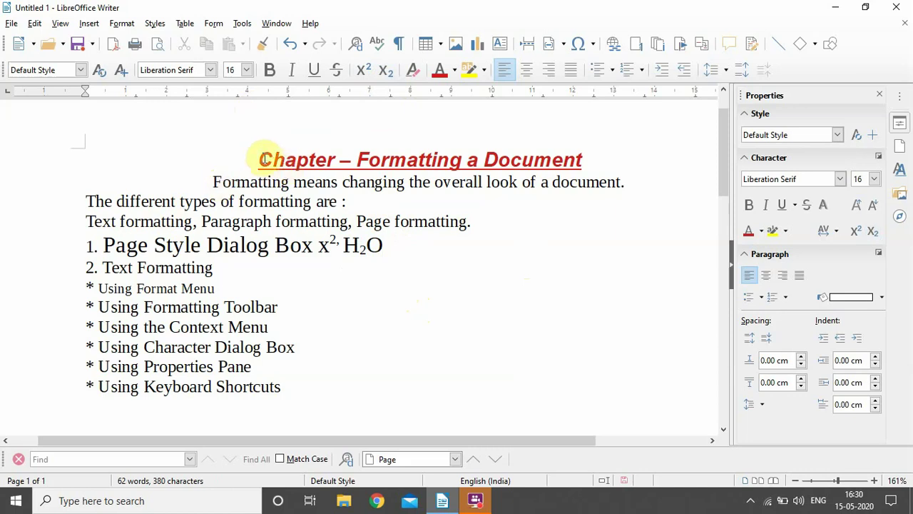
- Apply toggle case to the chapter heading "Chapter – Formatting a Document"
left_click_drag(260, 158, 584, 153)
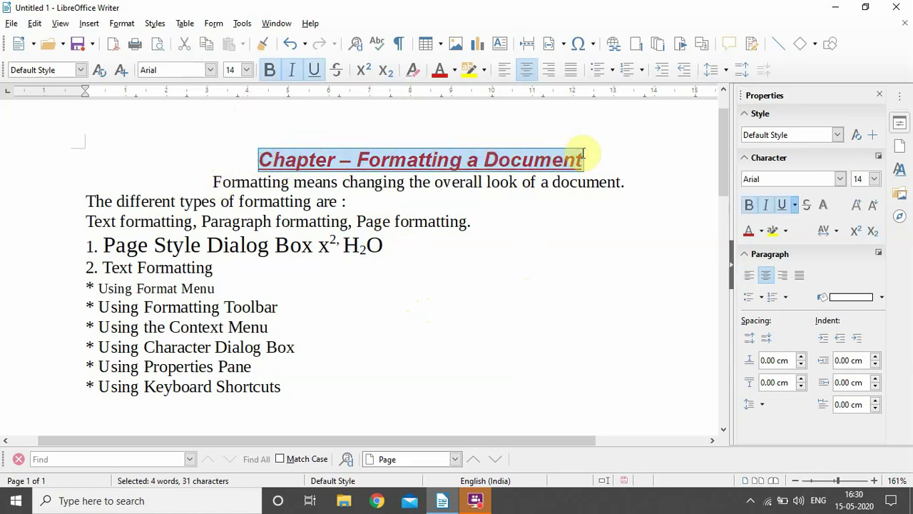
left_click(123, 23)
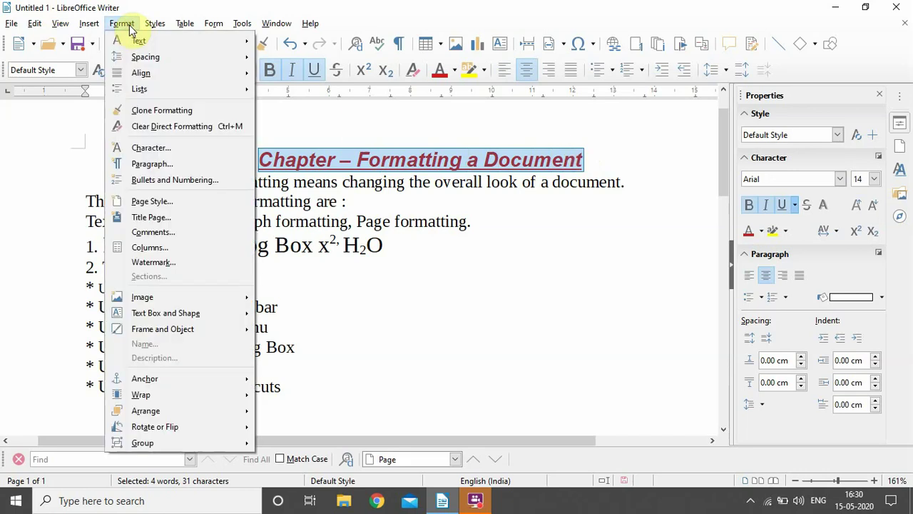
mouse_move(135, 40)
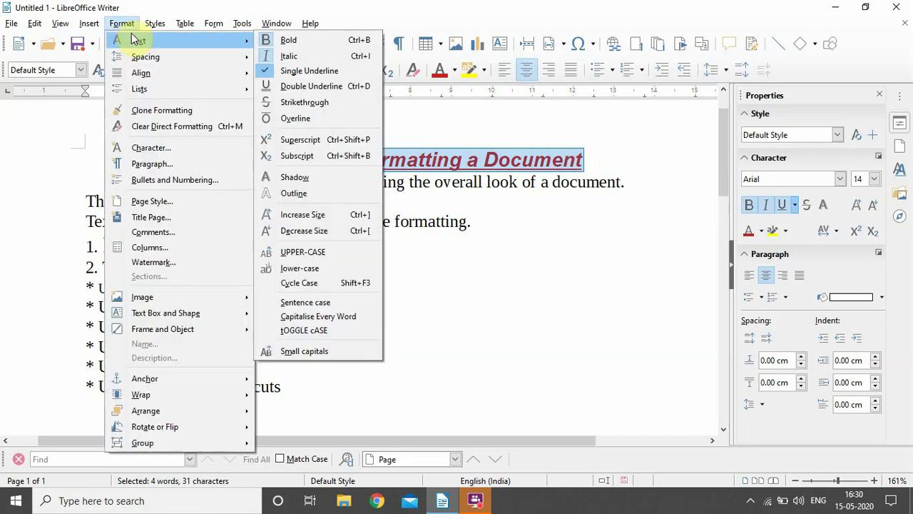
key("t")
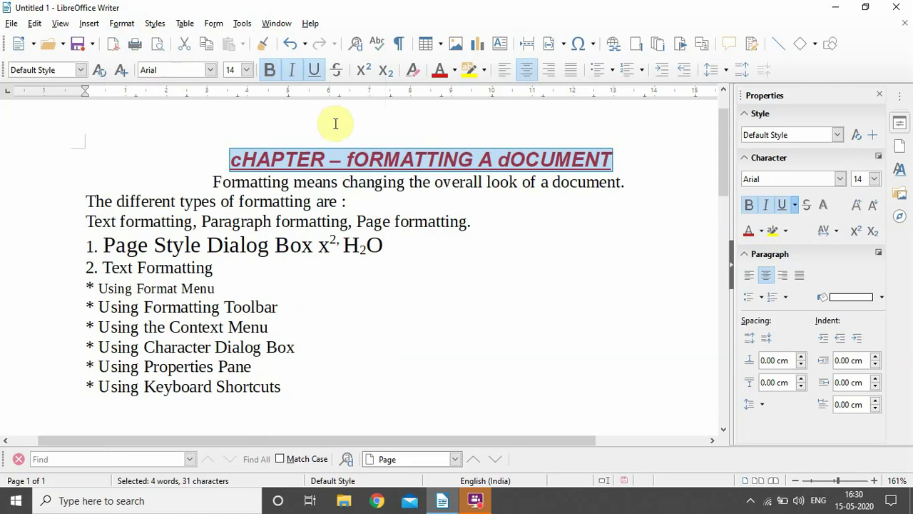
- Open the Character dialog for the selected chapter heading and show its font effects
left_click(121, 24)
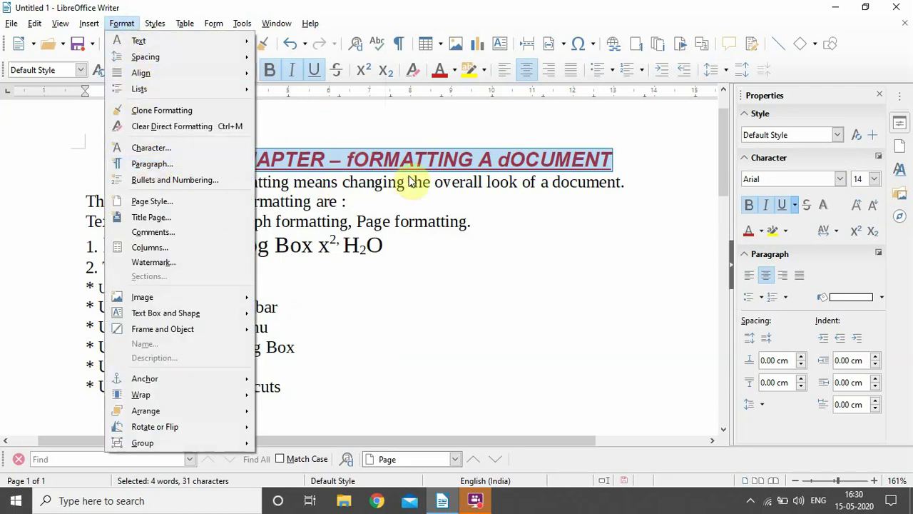
left_click(423, 157)
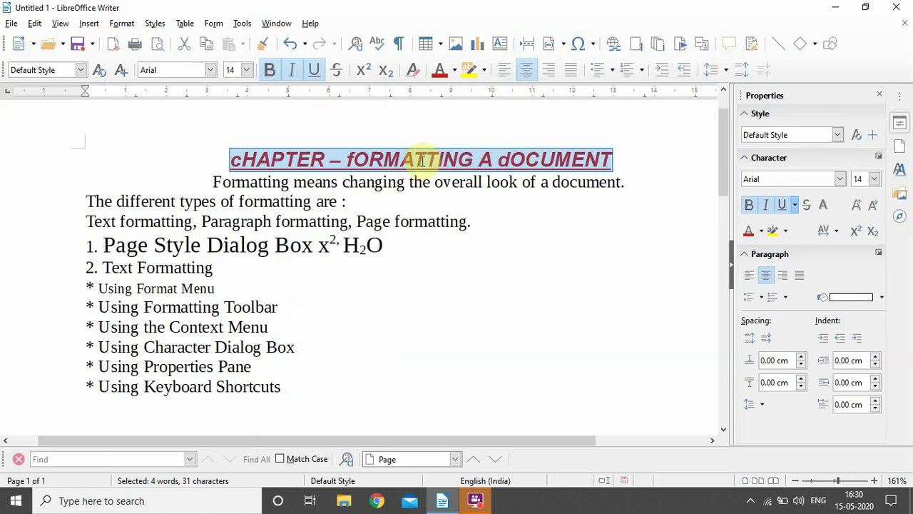
right_click(423, 161)
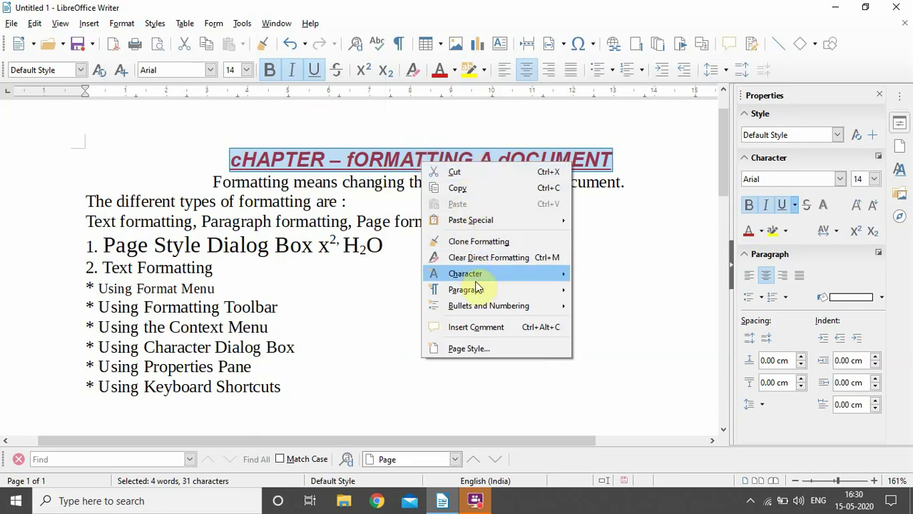
mouse_move(479, 279)
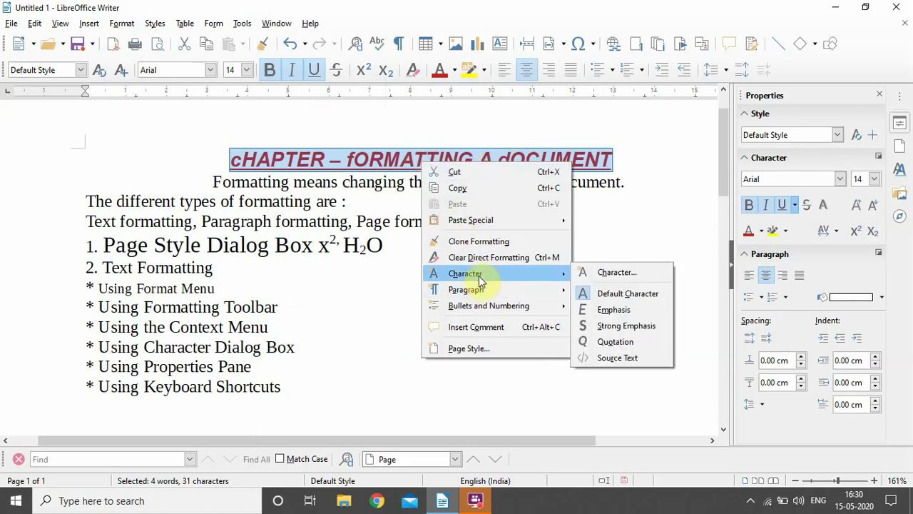
left_click(603, 273)
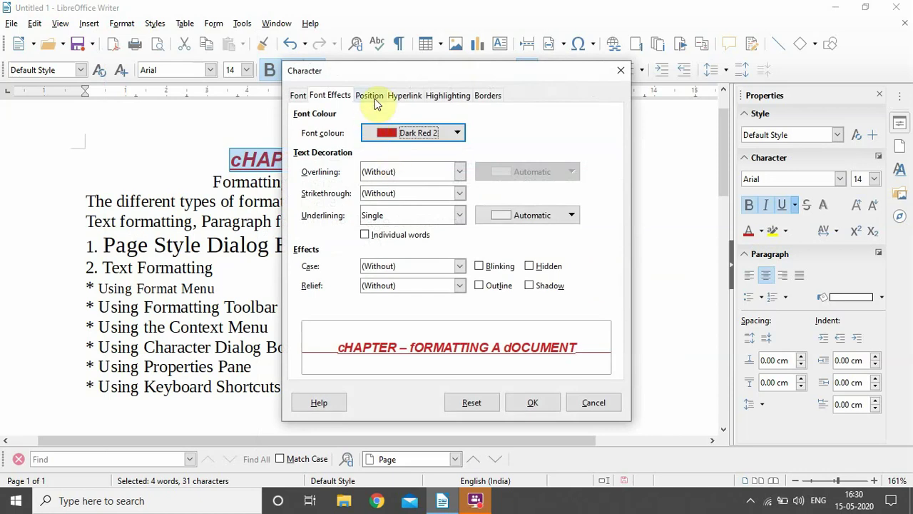
left_click(373, 98)
left_click(334, 94)
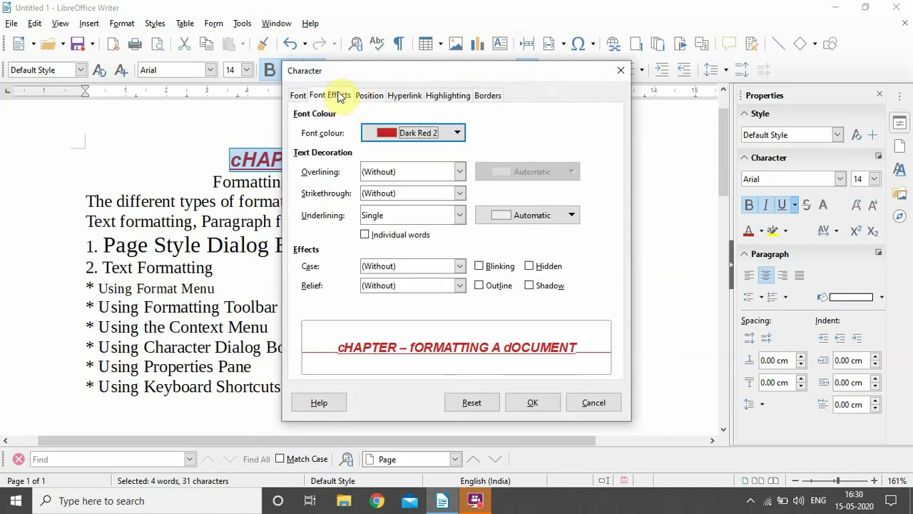
- Try the Capitals, Lower-case and Title case effects on the chapter heading in turn
left_click(459, 265)
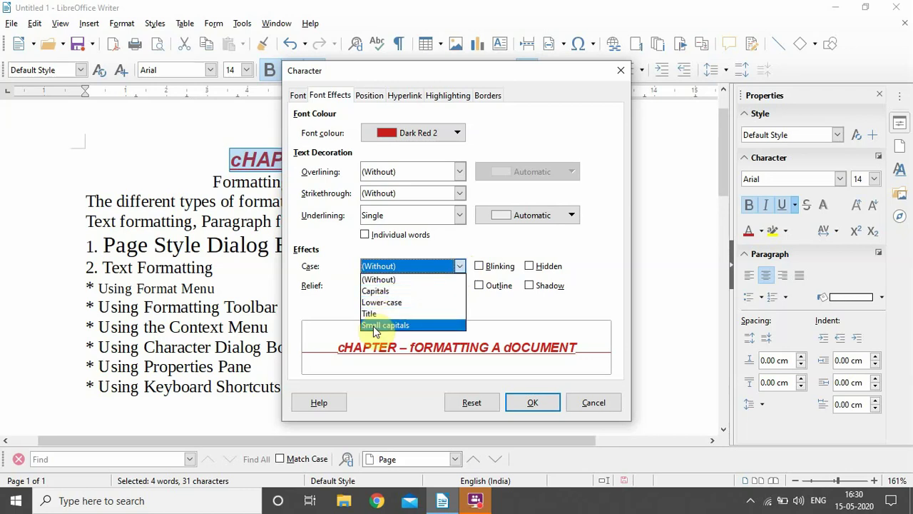
left_click(376, 291)
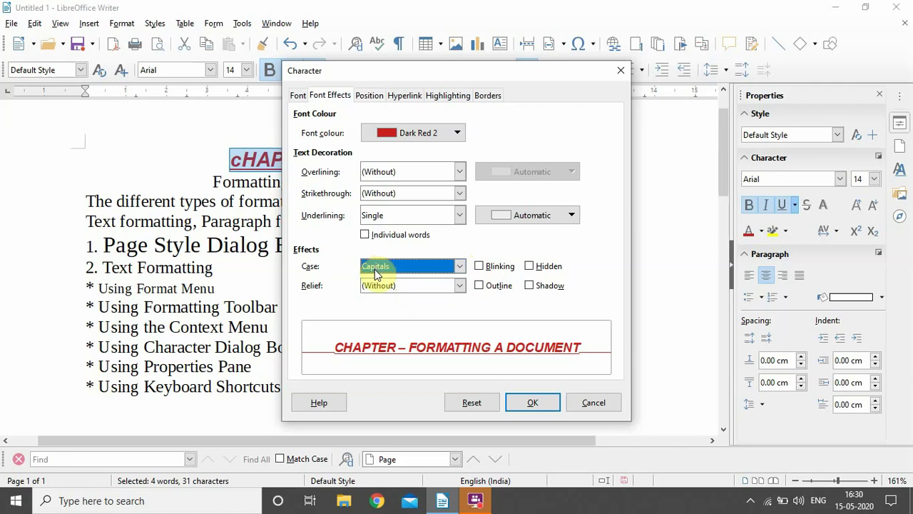
left_click(460, 266)
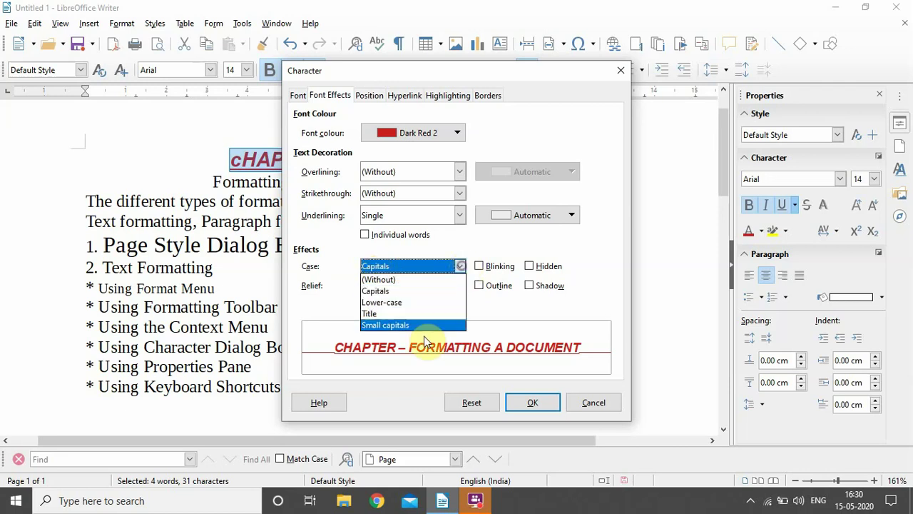
left_click(386, 302)
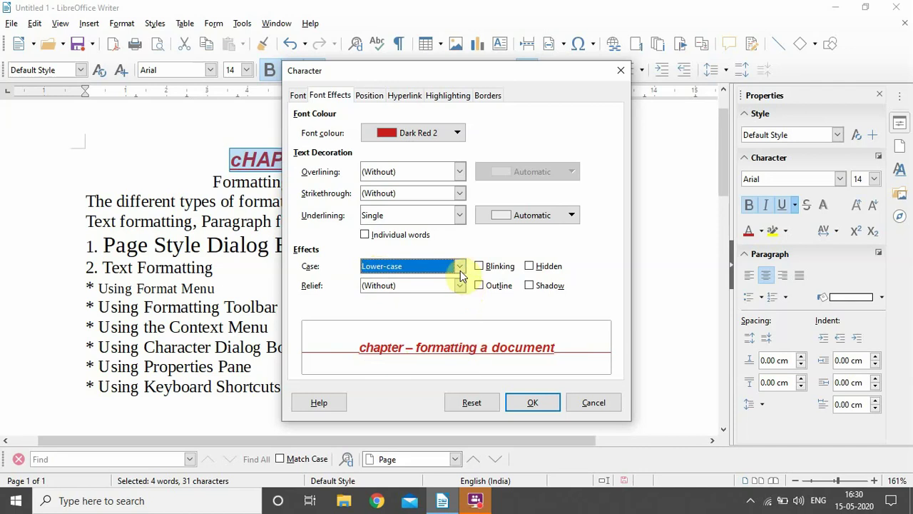
left_click(460, 267)
left_click(384, 314)
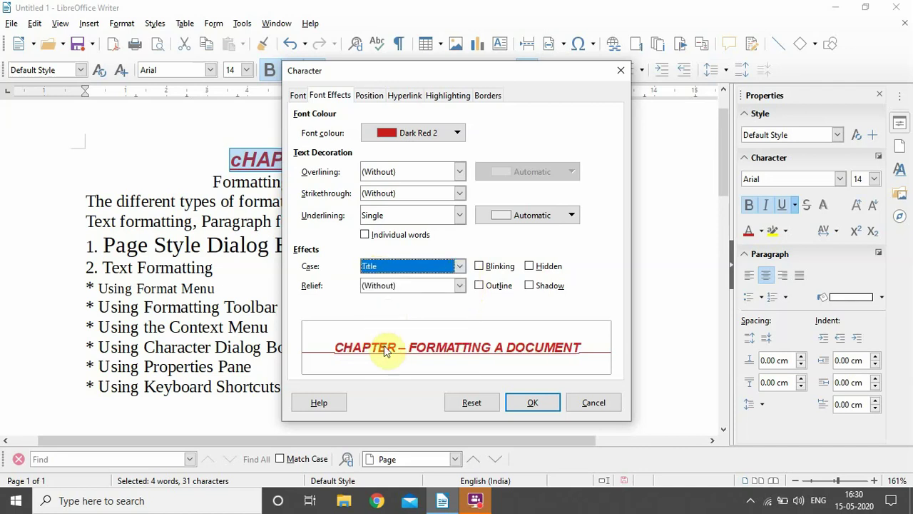
- Set the heading's case effect to Small capitals and enable Blinking
left_click(457, 266)
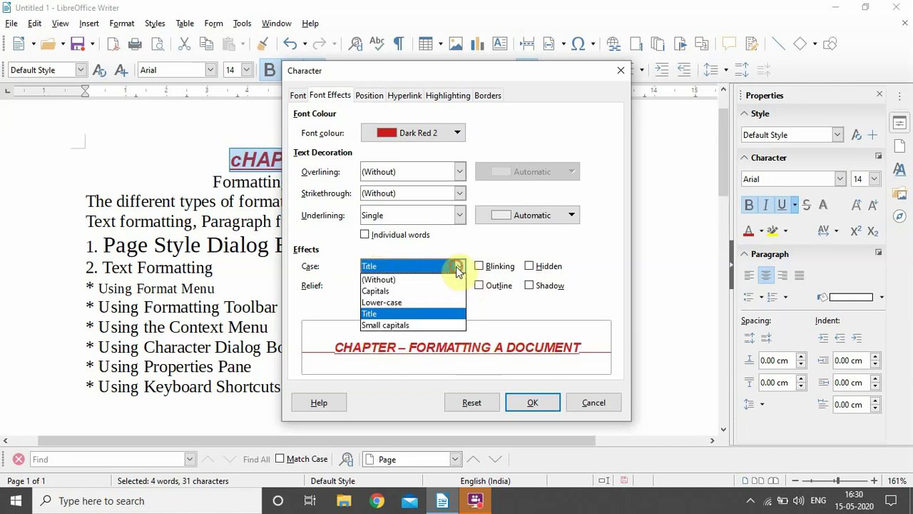
left_click(394, 325)
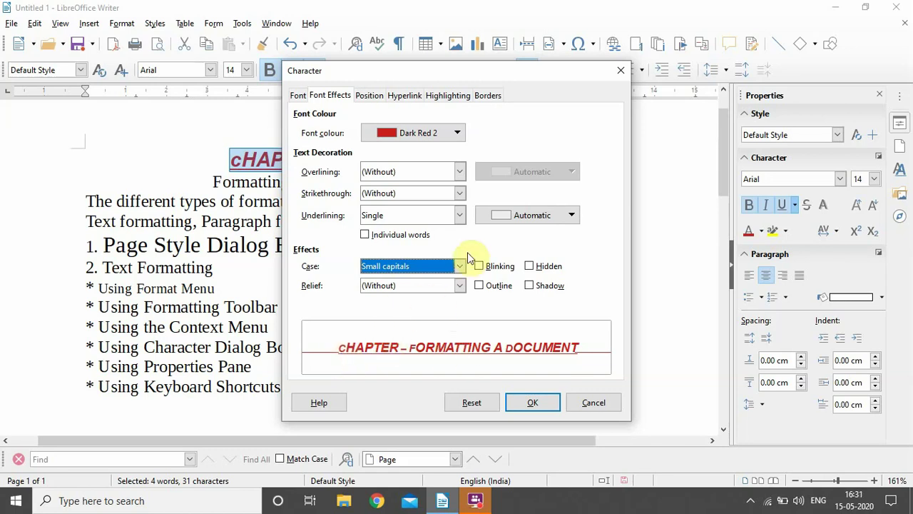
left_click(478, 266)
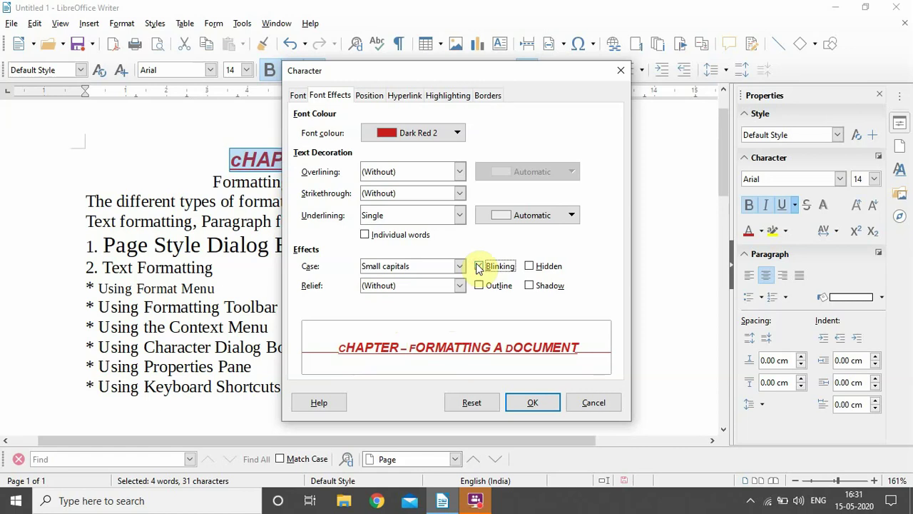
- Give the heading a Single overline and a Dotted underline, apply the character formatting, and deselect the heading
left_click(460, 172)
left_click(423, 198)
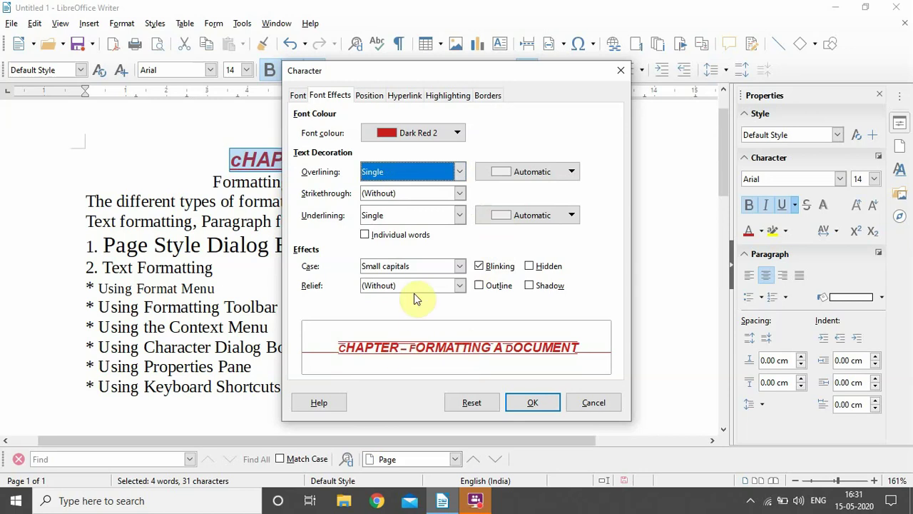
left_click(458, 215)
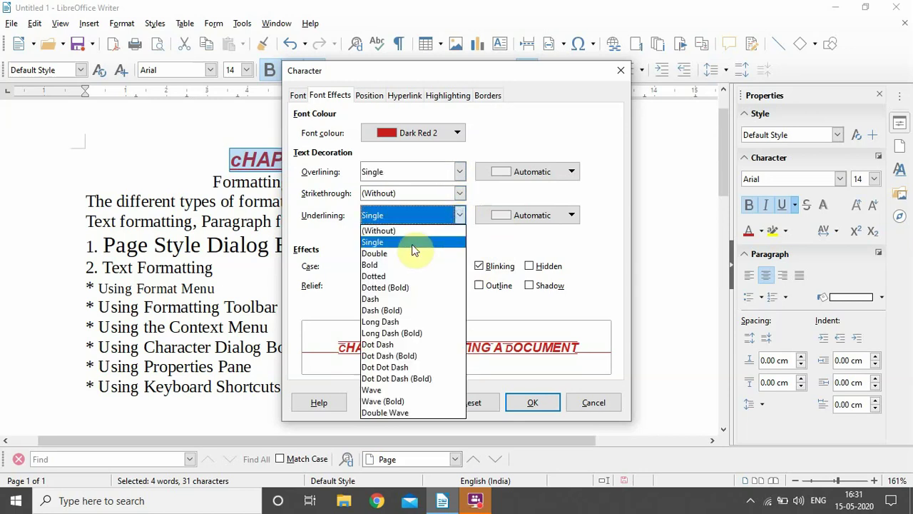
left_click(383, 278)
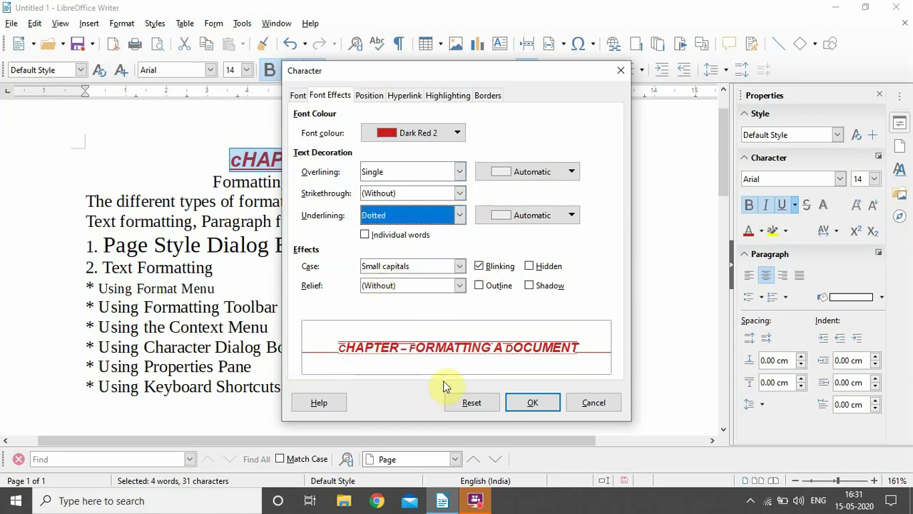
left_click(524, 405)
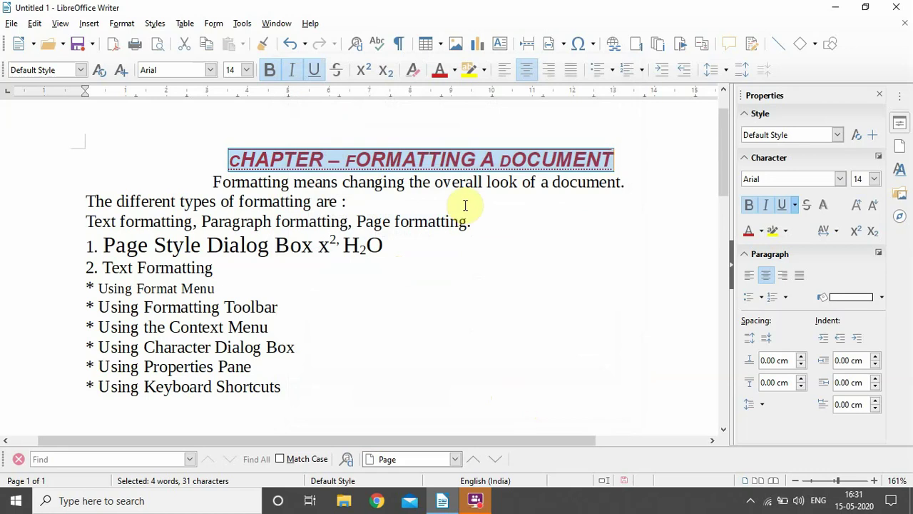
left_click(500, 248)
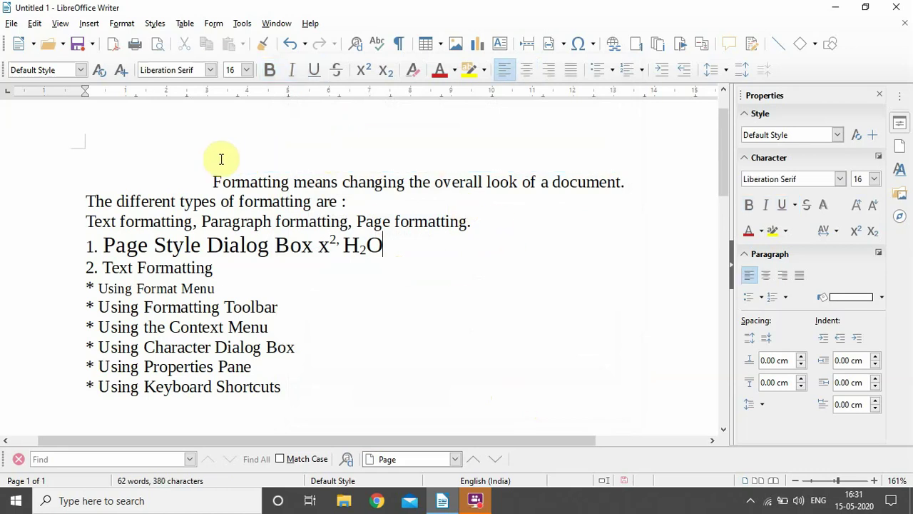